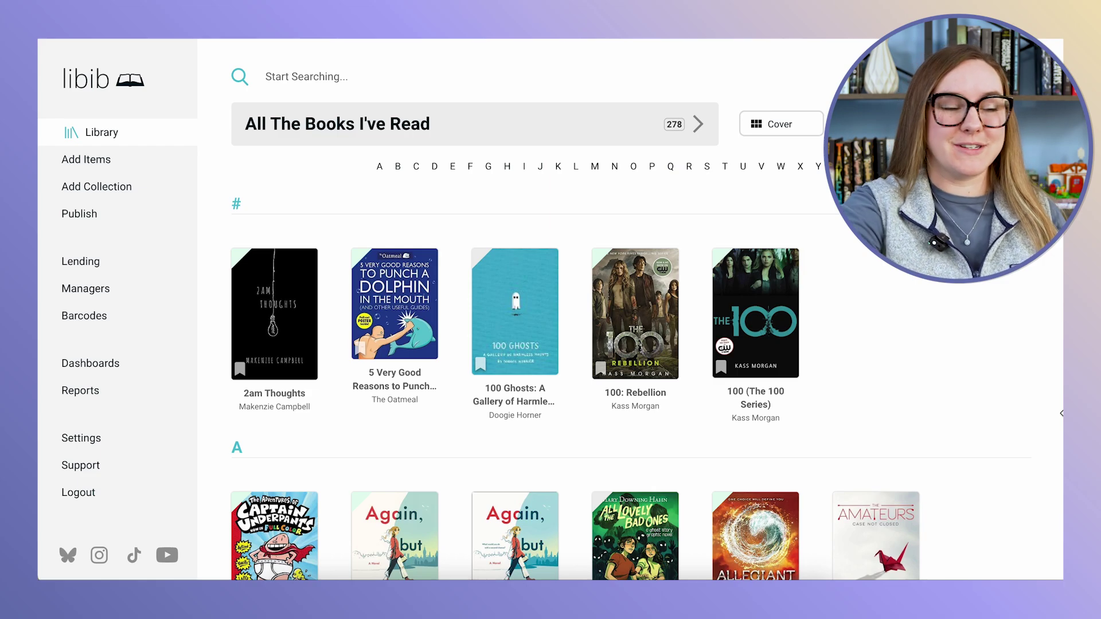
Create a new collection titled 2025 Books and view it in the library.
click(132, 197)
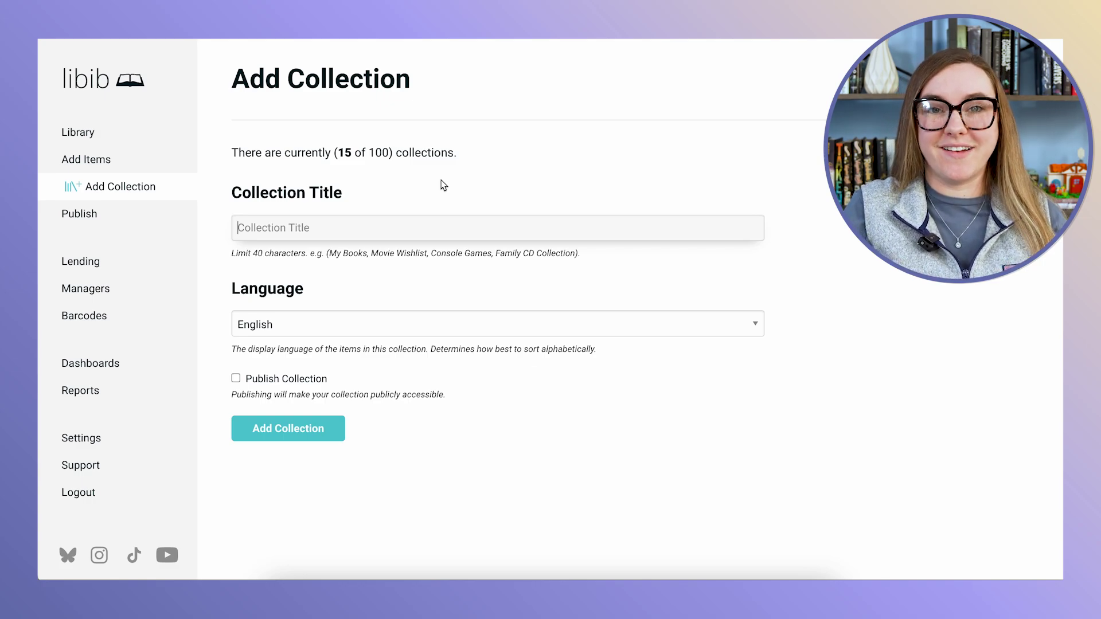
click(304, 228)
text(20)
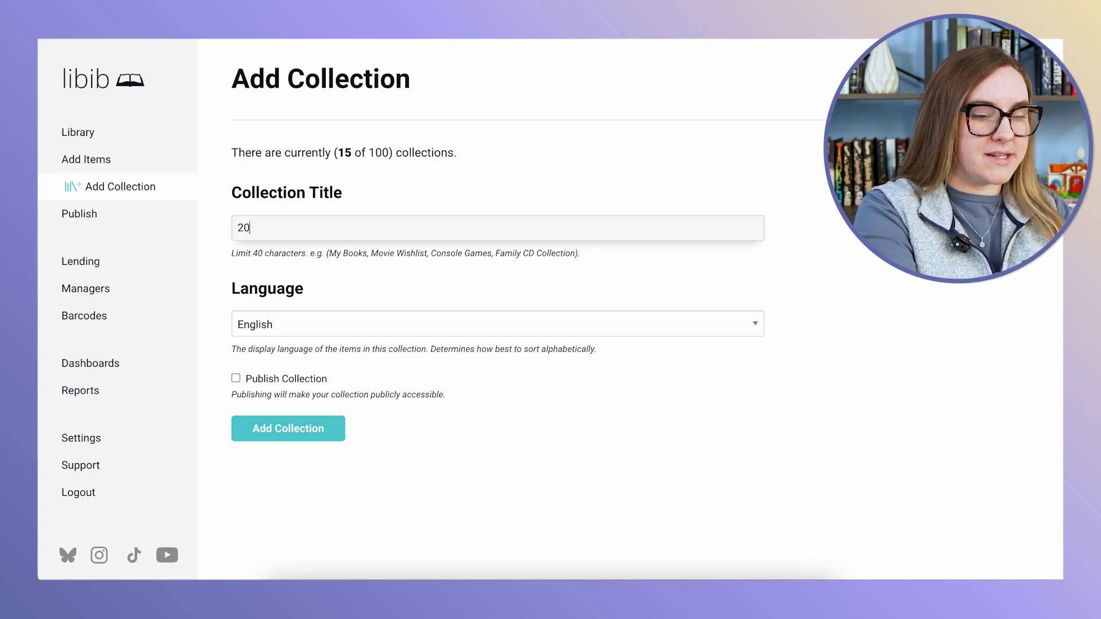
text(25 Books)
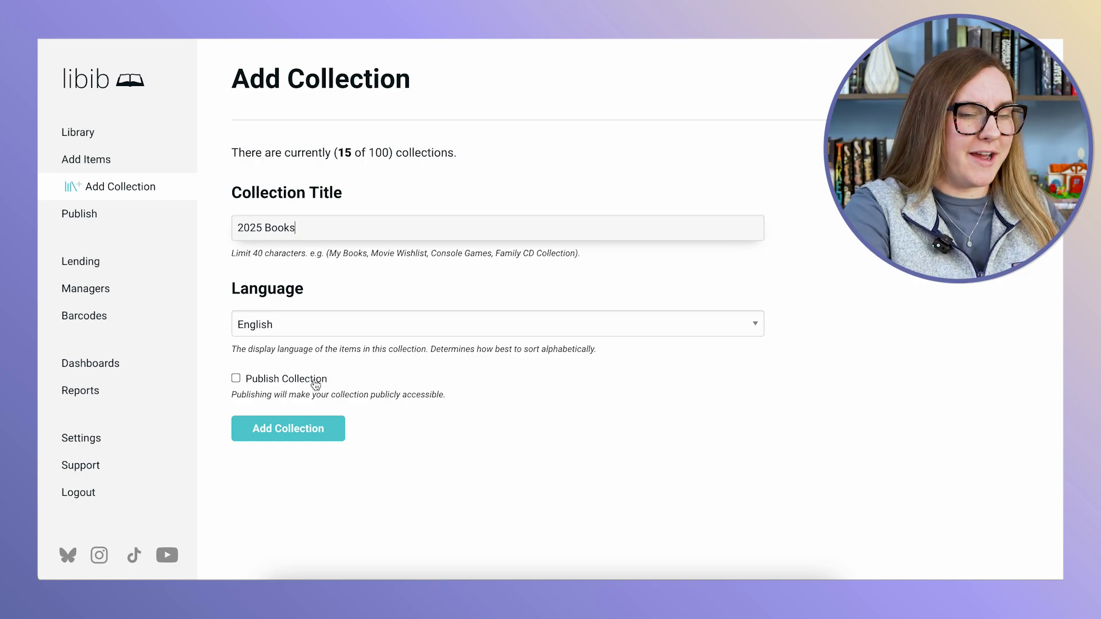
click(299, 433)
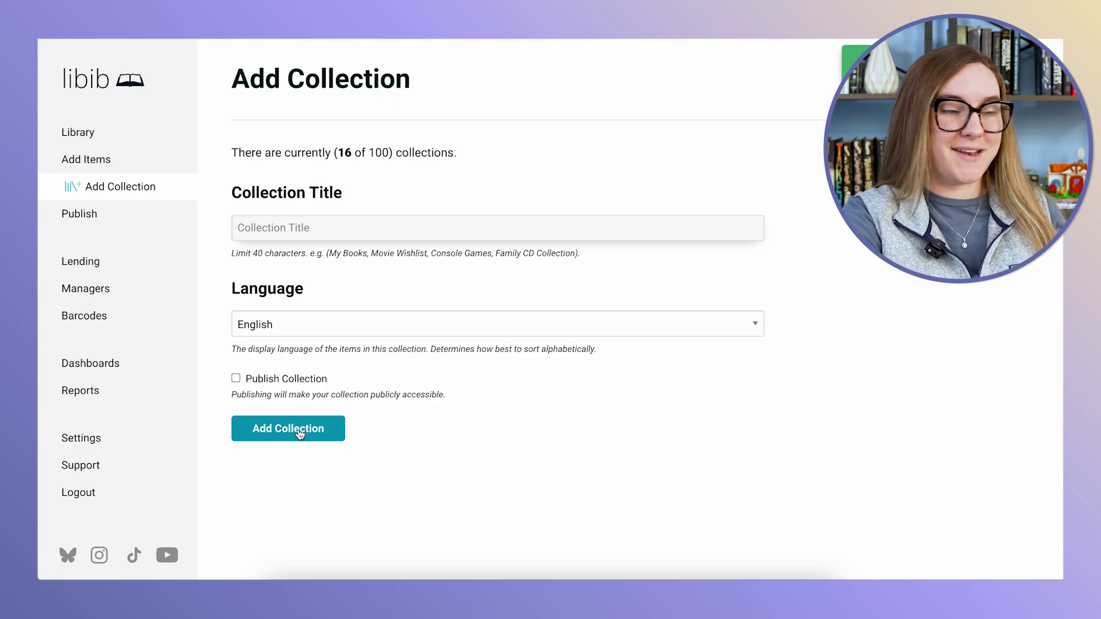
click(92, 134)
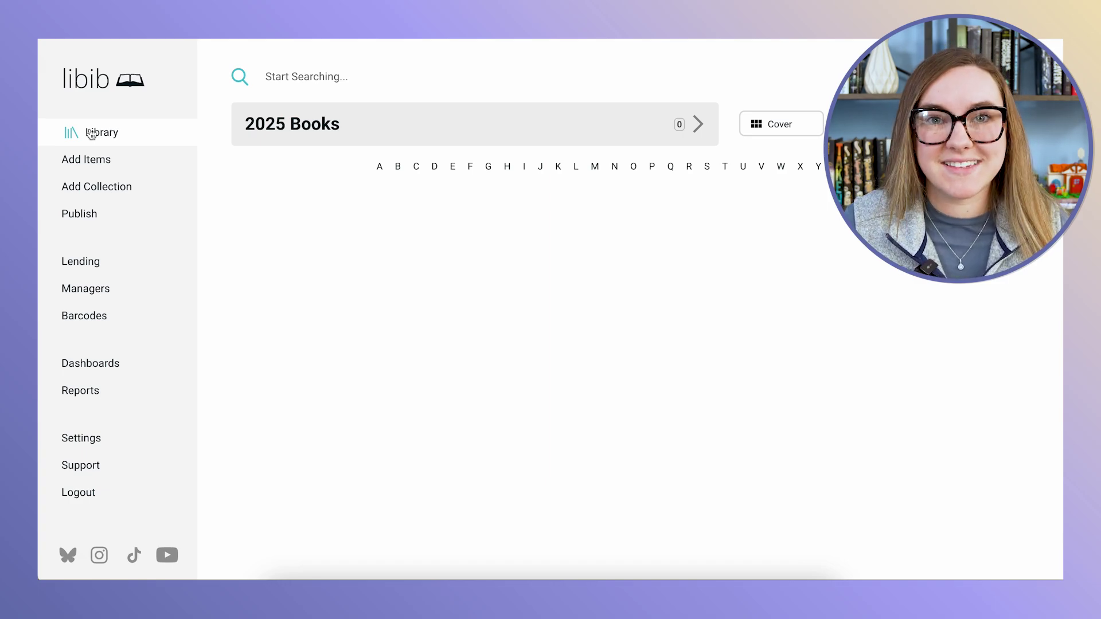
Start adding items to 2025 Books, review the manual entry and CSV import options, and return to the search option.
click(92, 169)
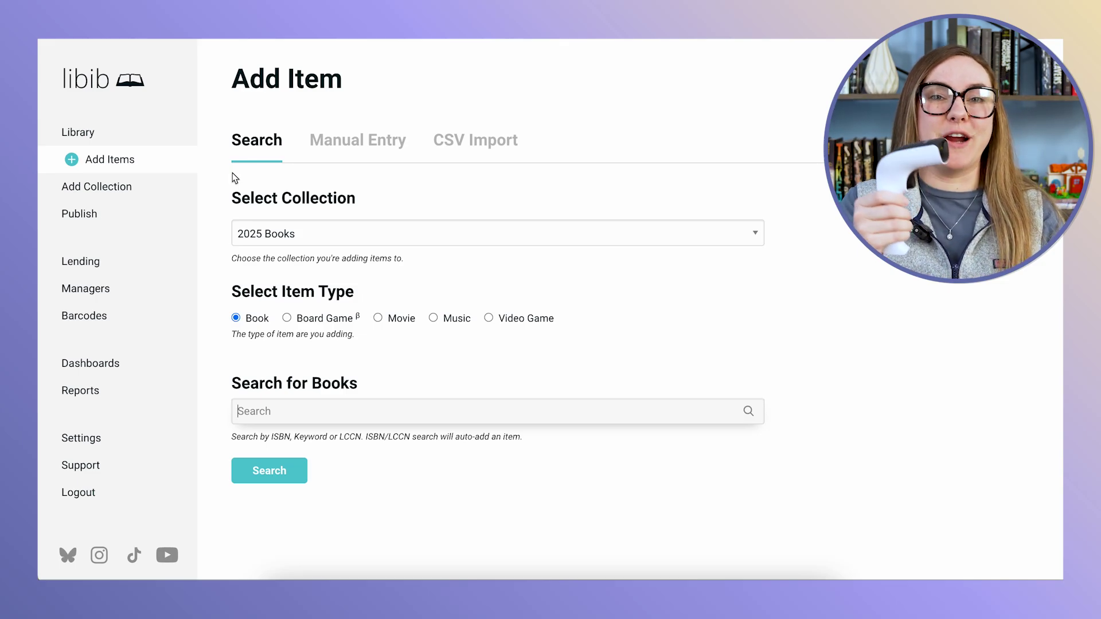
click(338, 154)
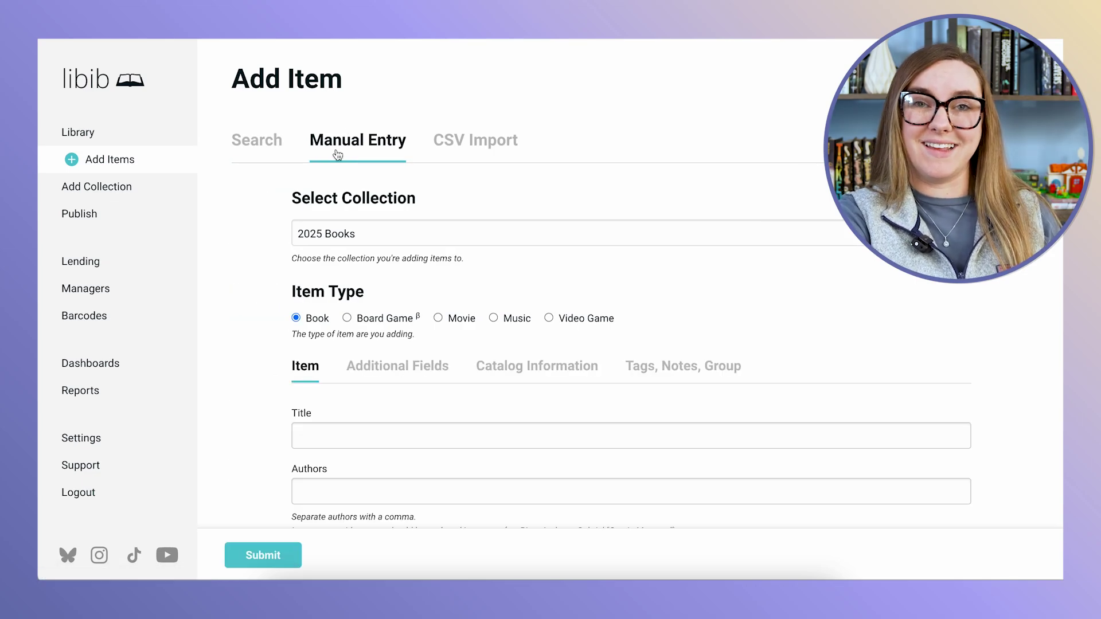
click(452, 161)
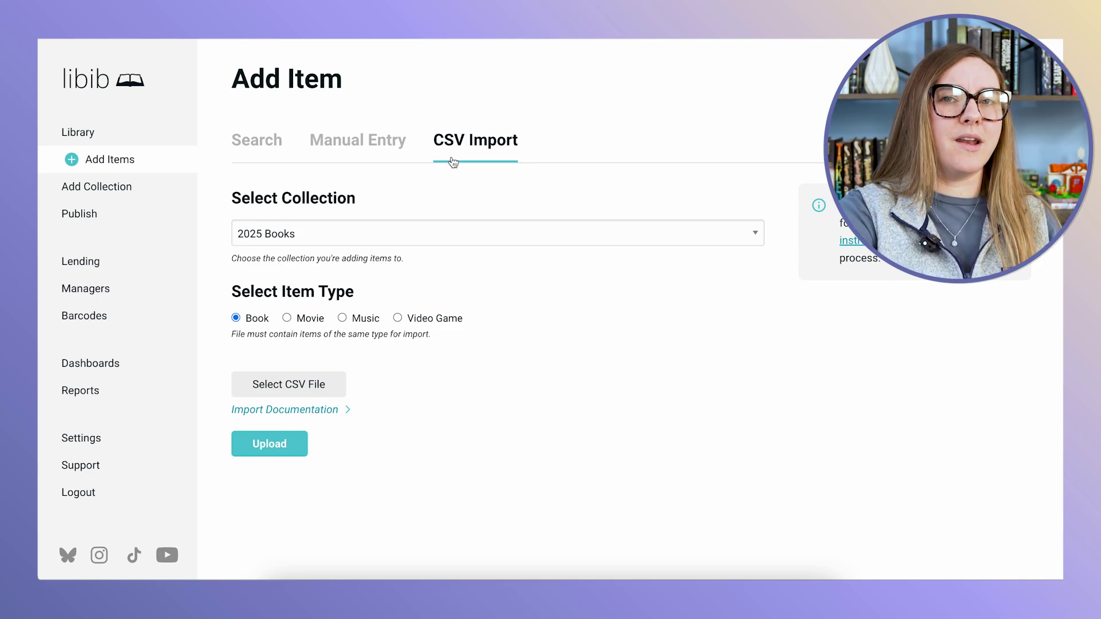
click(273, 148)
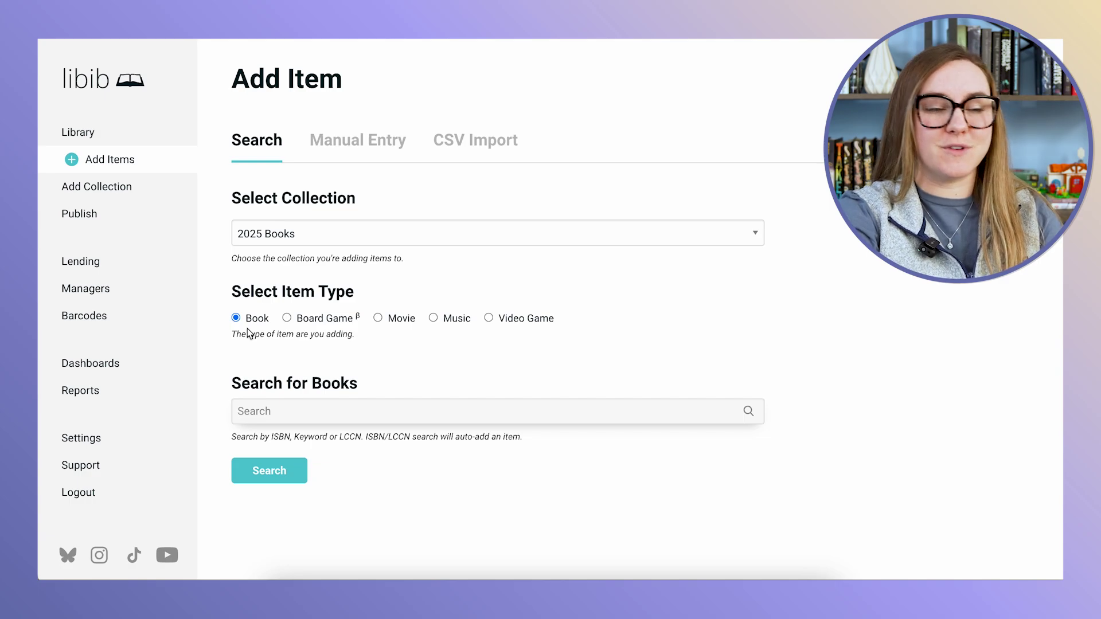
Search for the book "diary of a wimpy kid 16" and add Diary of a Wimpy Kid: Big Shot (Book 16) to the collection.
click(294, 412)
text(diary )
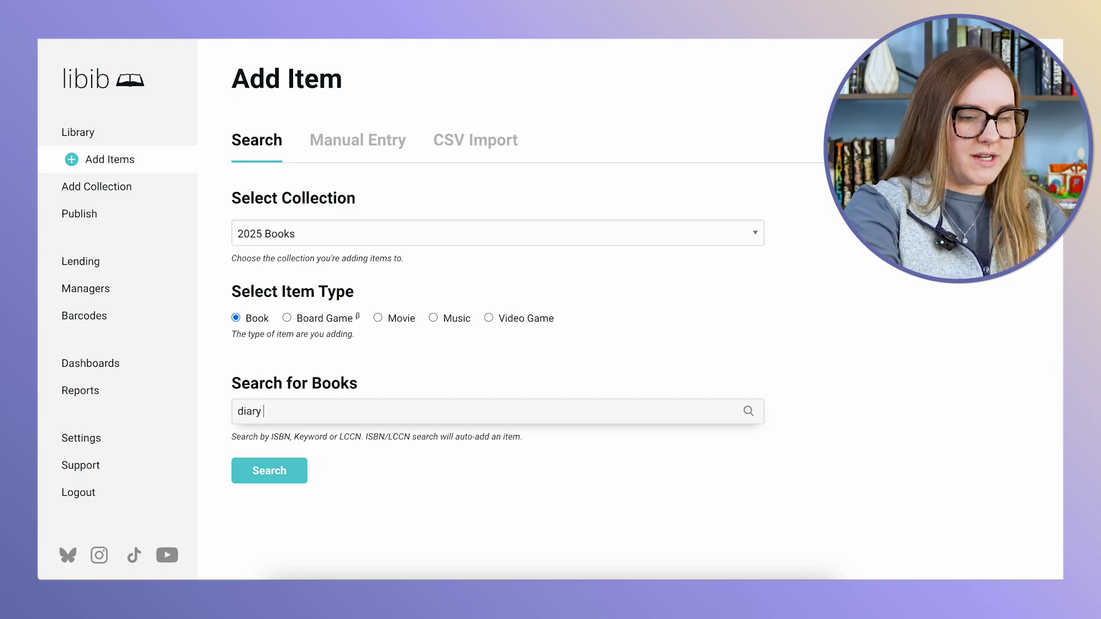
text(of a wimpy kid 16)
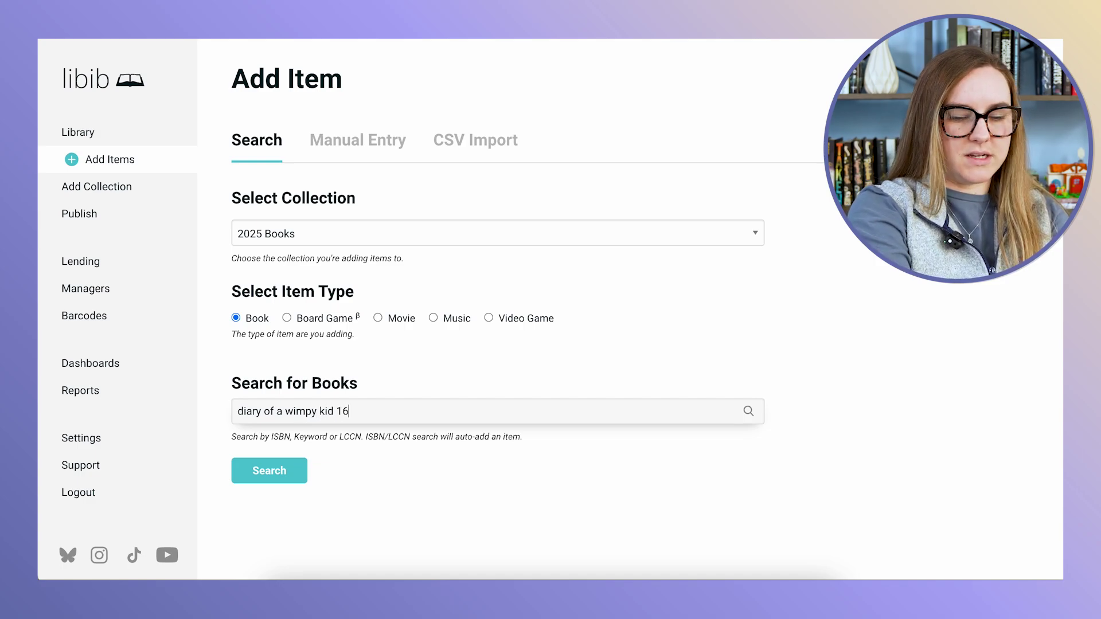
key(Return)
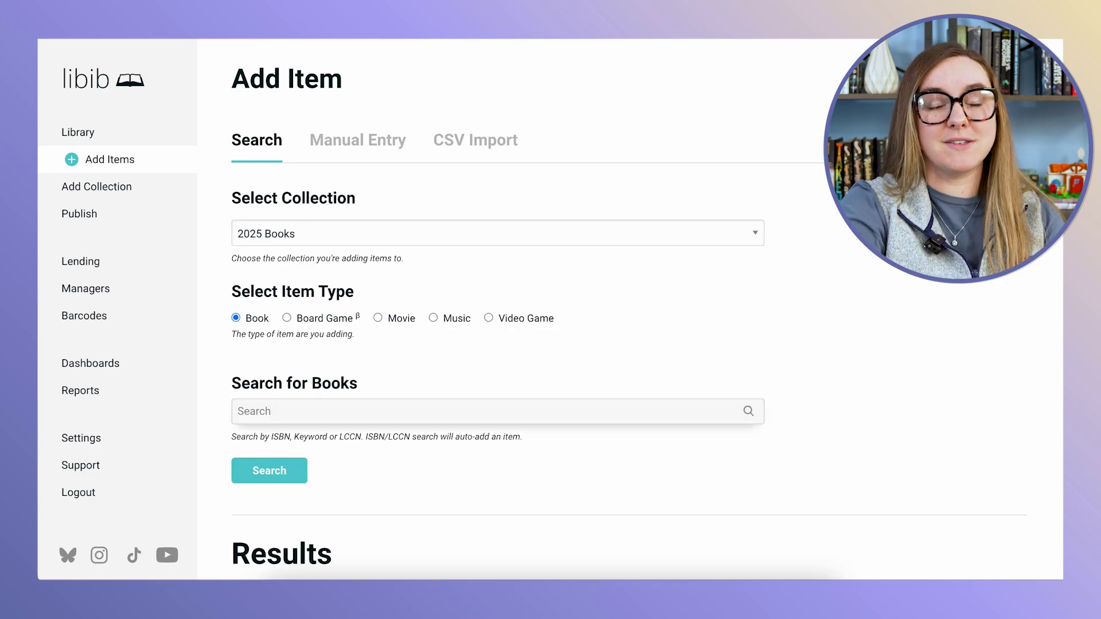
scroll(647, 310, down, 7)
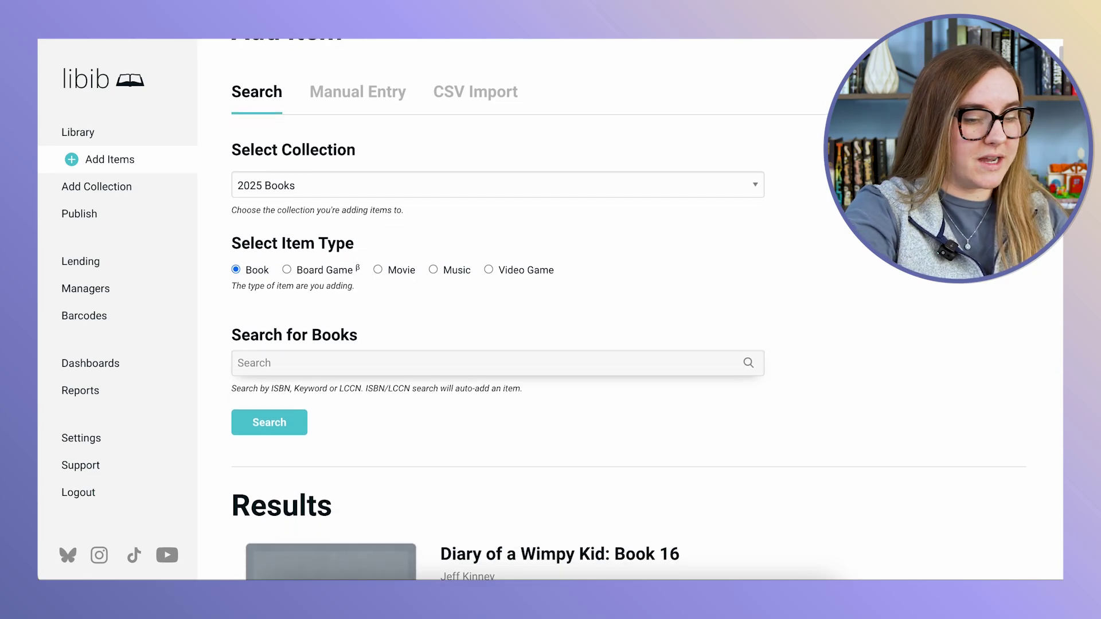
scroll(630, 310, down, 7)
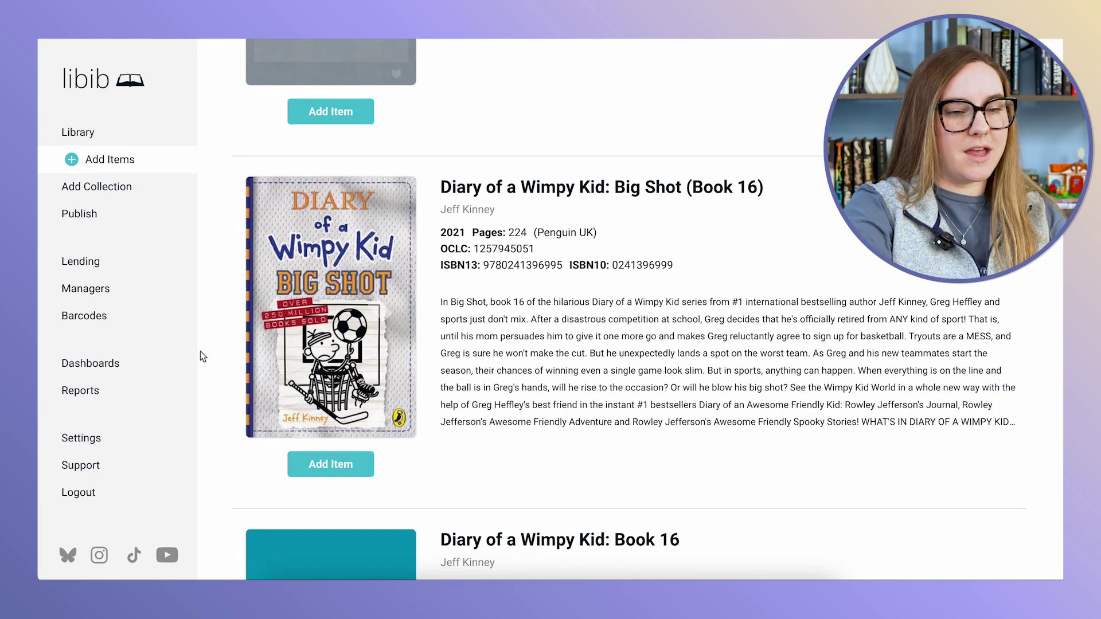
click(327, 465)
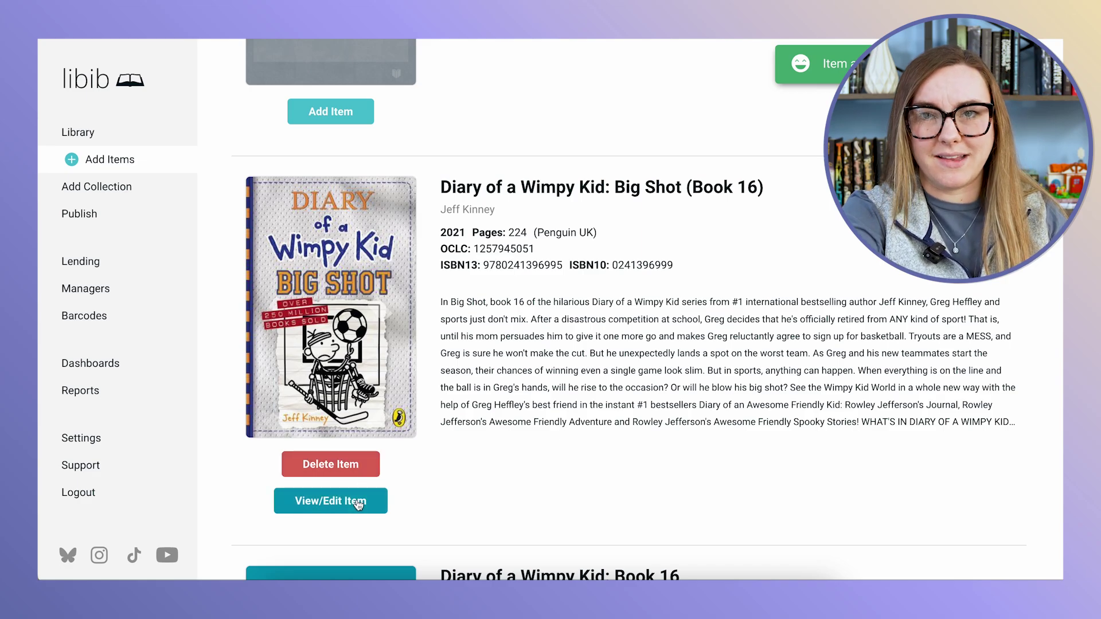
Search for "diary of the whimpy kid 17" and add Diper Överlöde (Diary of a Wimpy Kid Book 17) to the collection.
scroll(449, 435, up, 10)
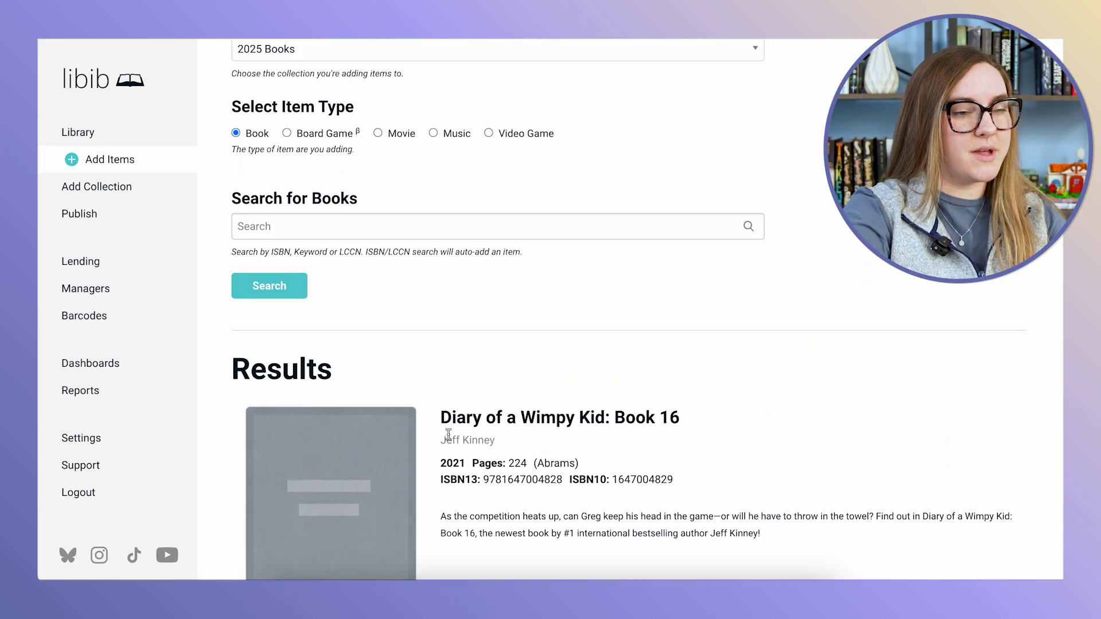
click(362, 226)
text(diary of the wim)
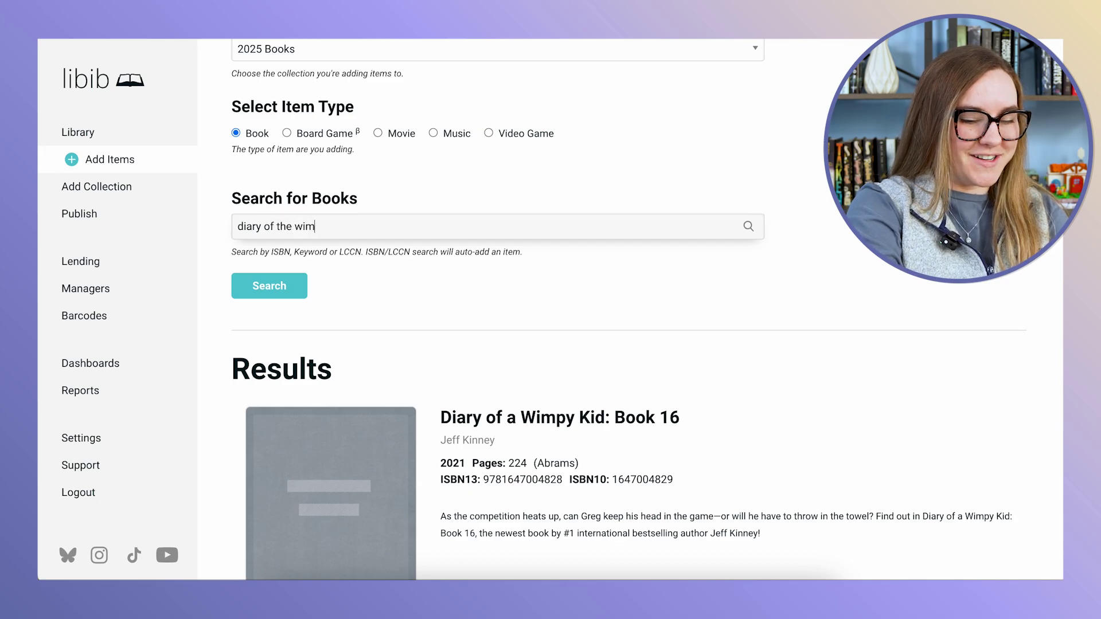
text(phy)
key(BackSpace)
key(BackSpace)
key(BackSpace)
key(BackSpace)
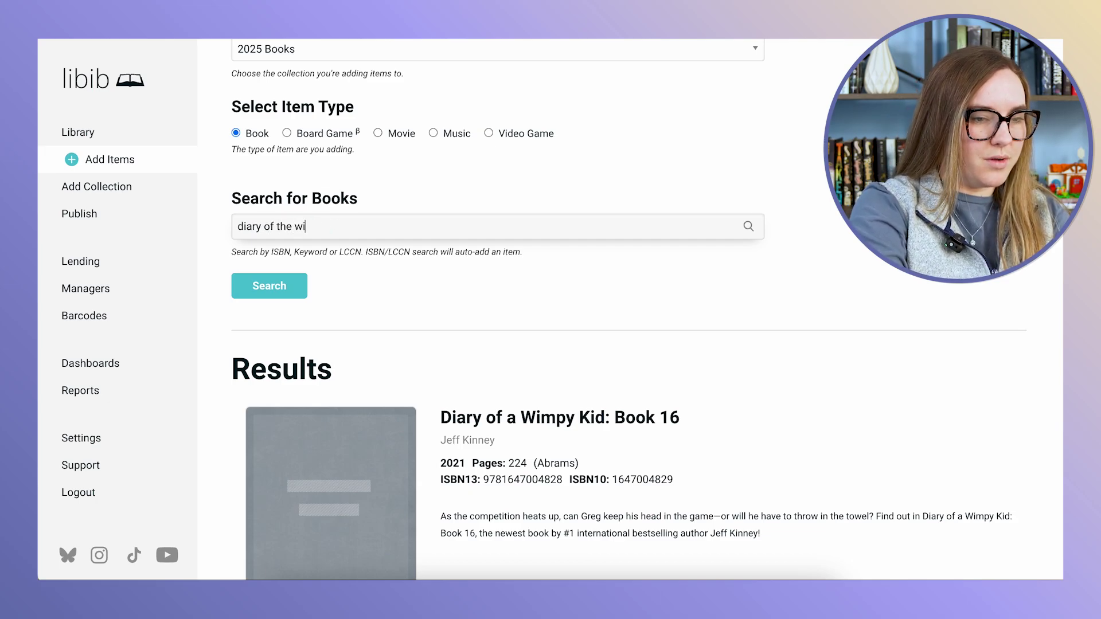
text(himpy )
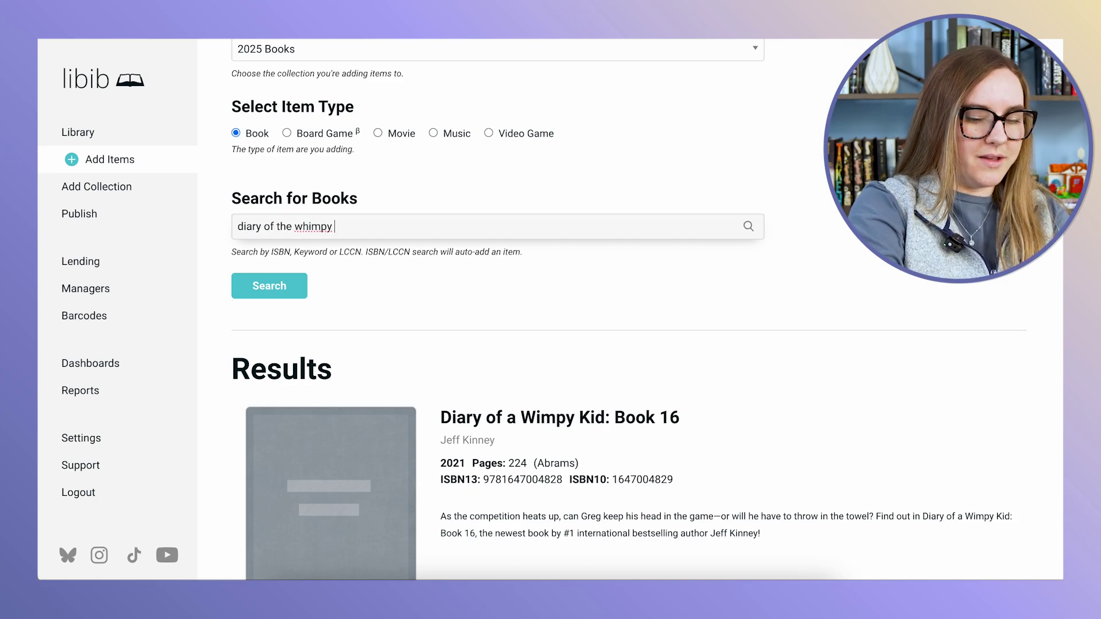
text(kid 17)
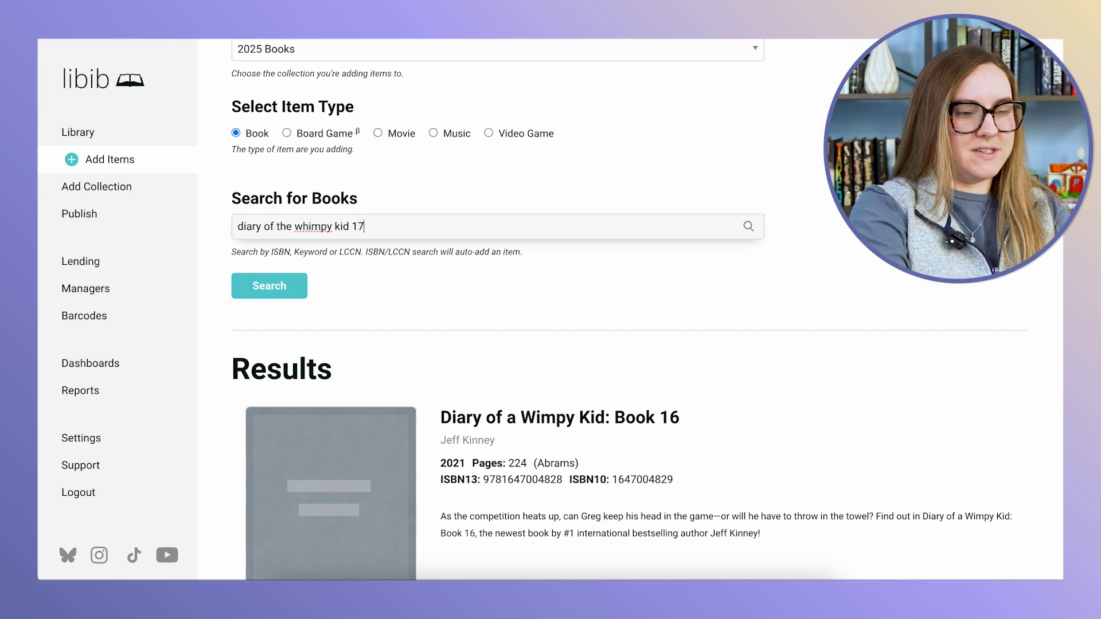
key(Return)
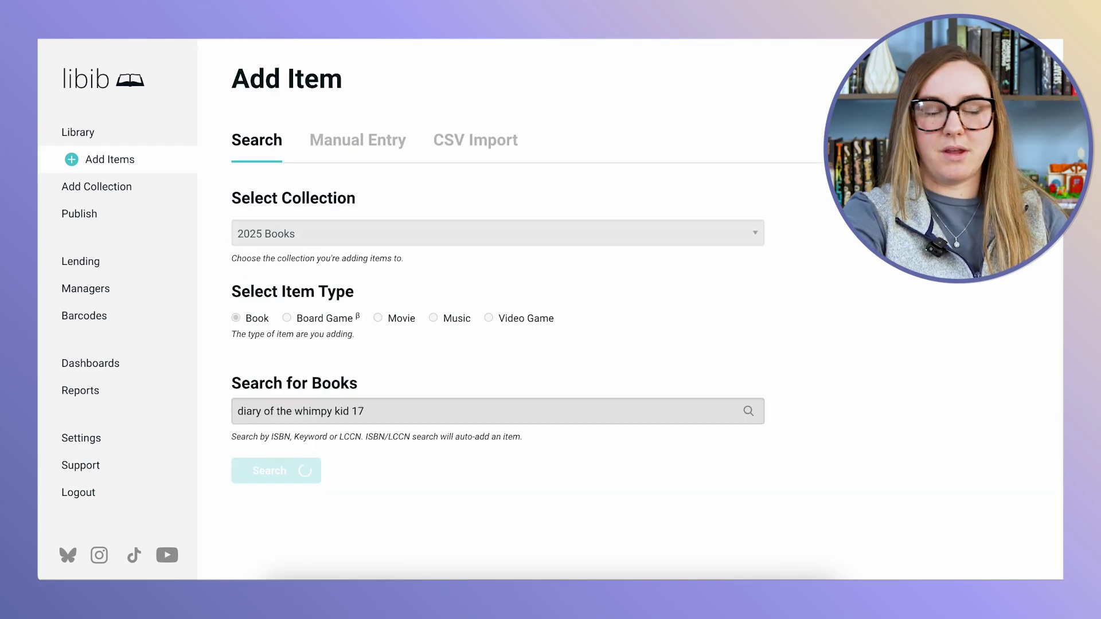
scroll(835, 382, down, 3)
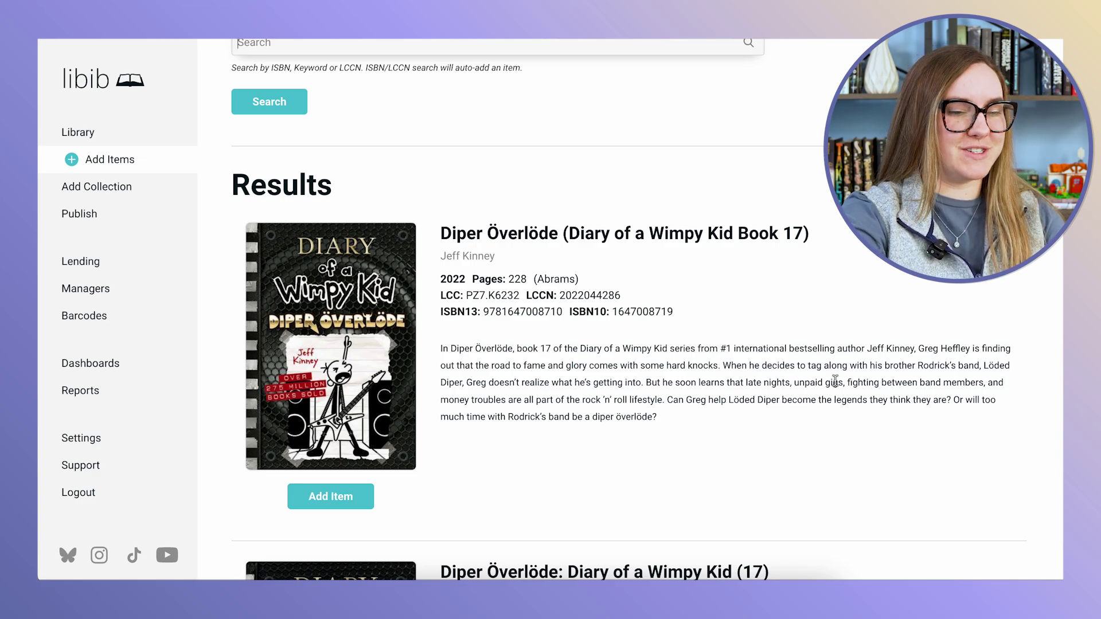
click(351, 501)
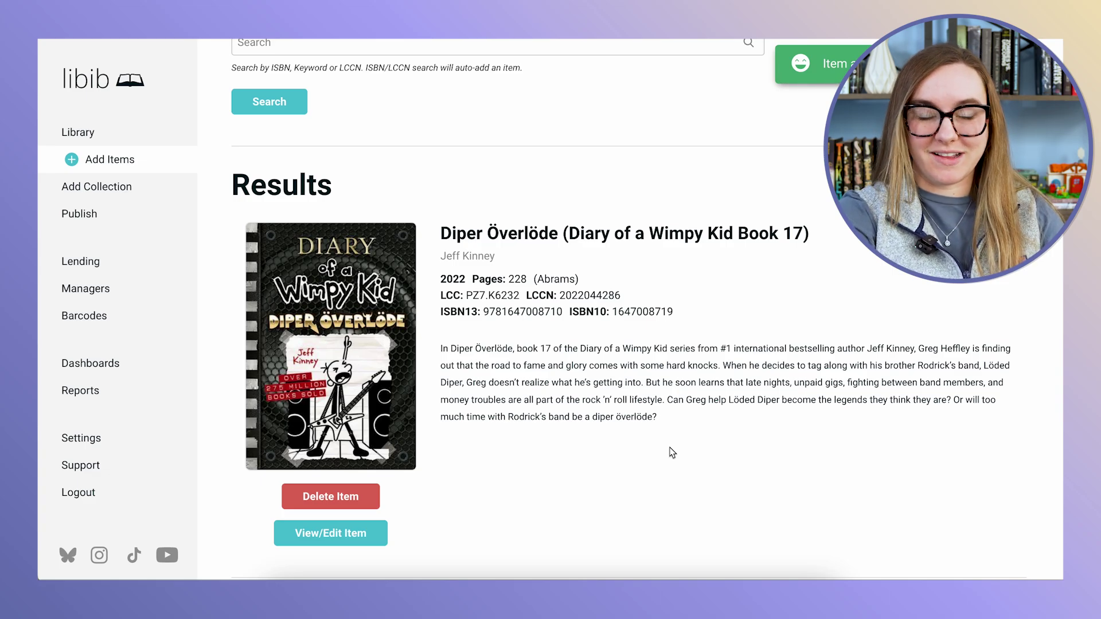
Return to the library, refresh it, and look through the books in the 2025 Books collection.
scroll(671, 451, up, 5)
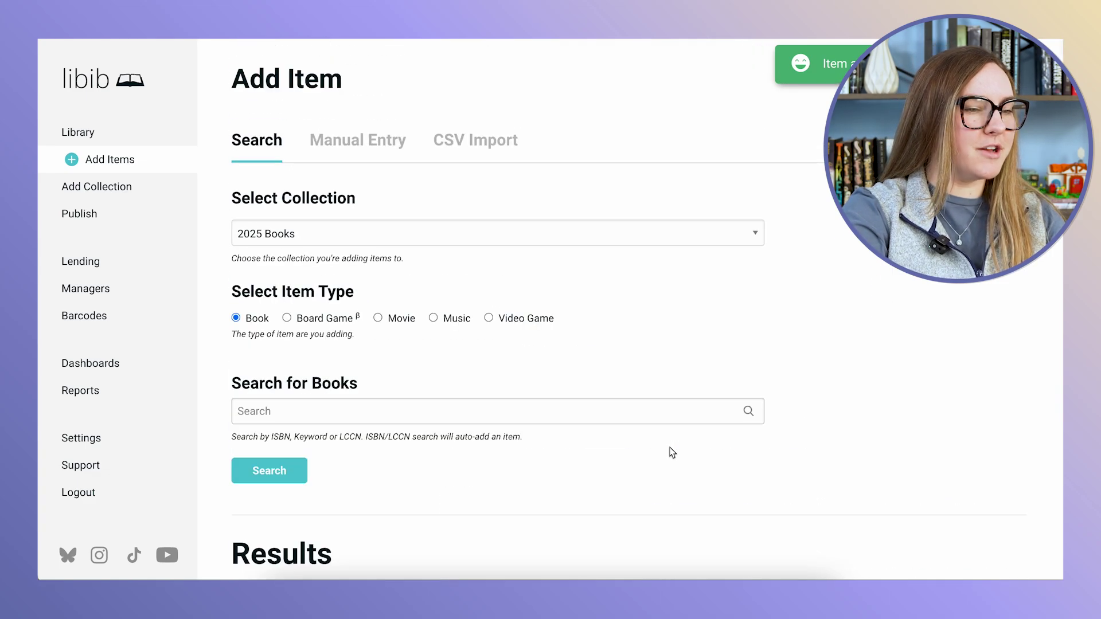
click(92, 131)
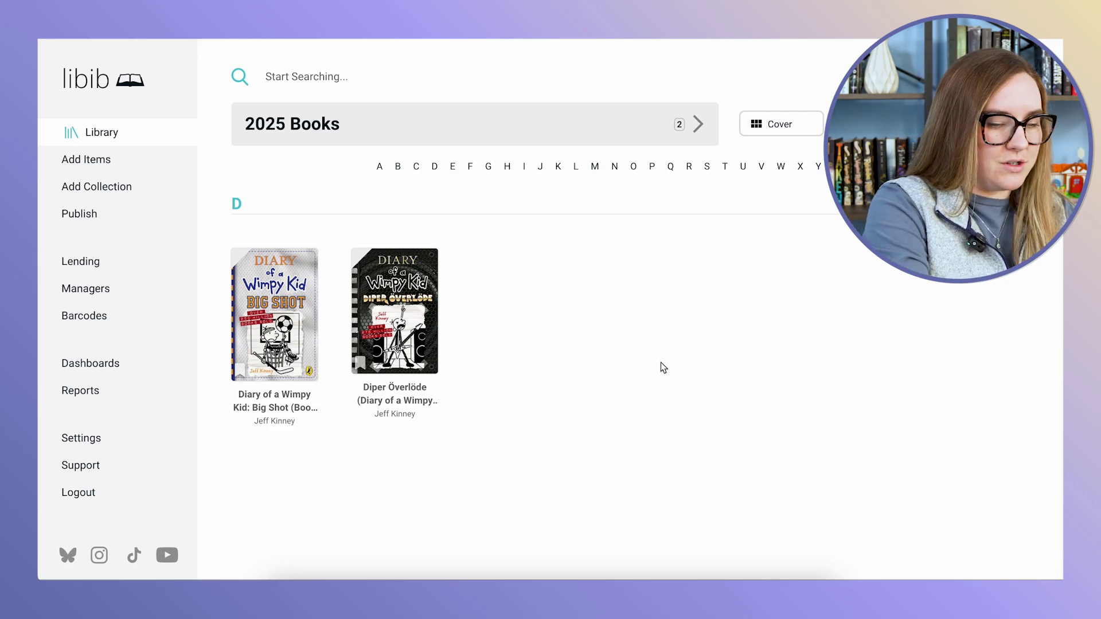
click(136, 40)
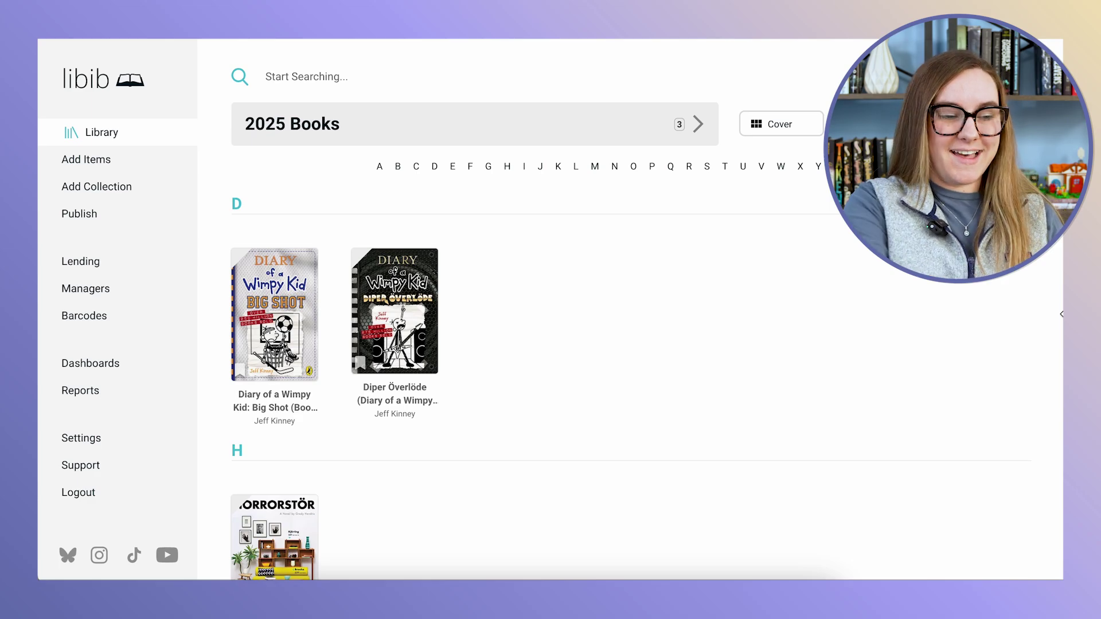
scroll(516, 344, down, 2)
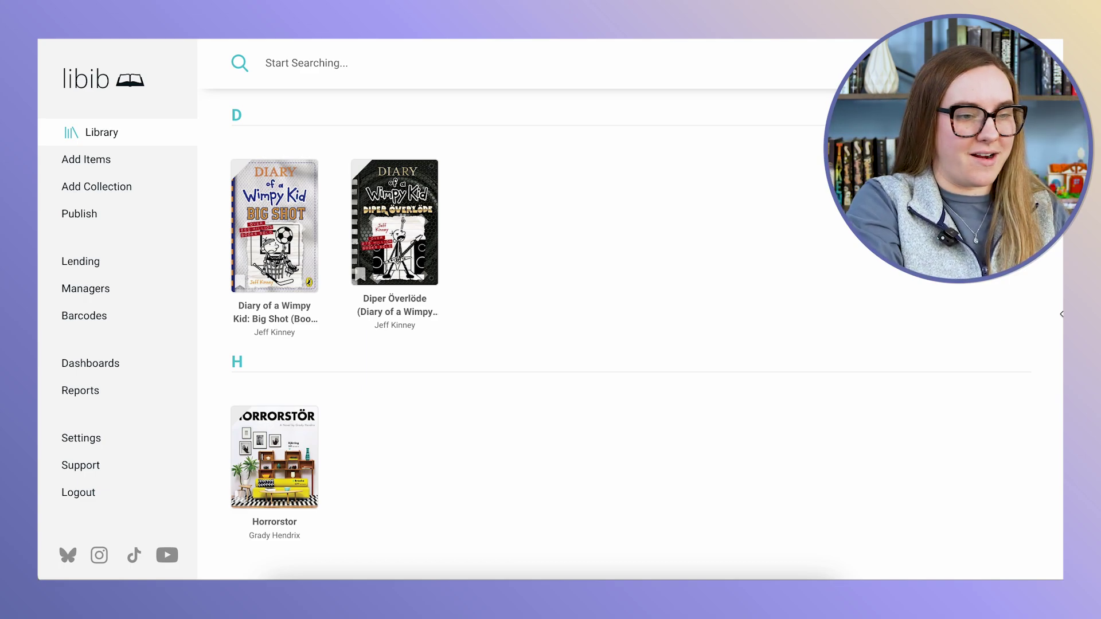
scroll(516, 316, up, 2)
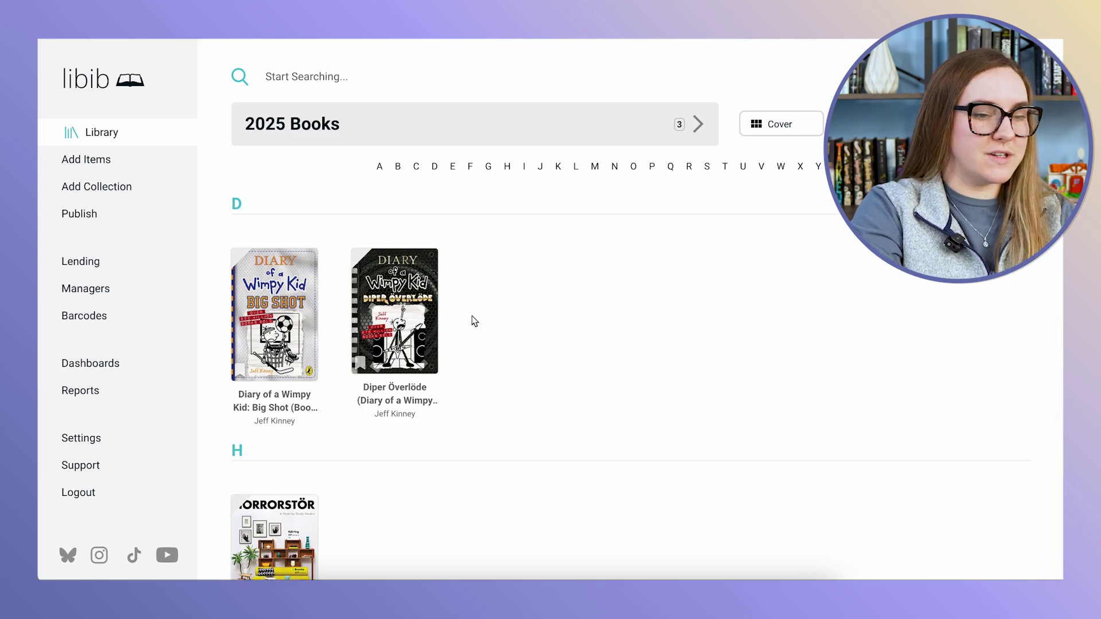
Open Diary of a Wimpy Kid: Big Shot from the collection and review its description, status and copies.
mouse_move(297, 322)
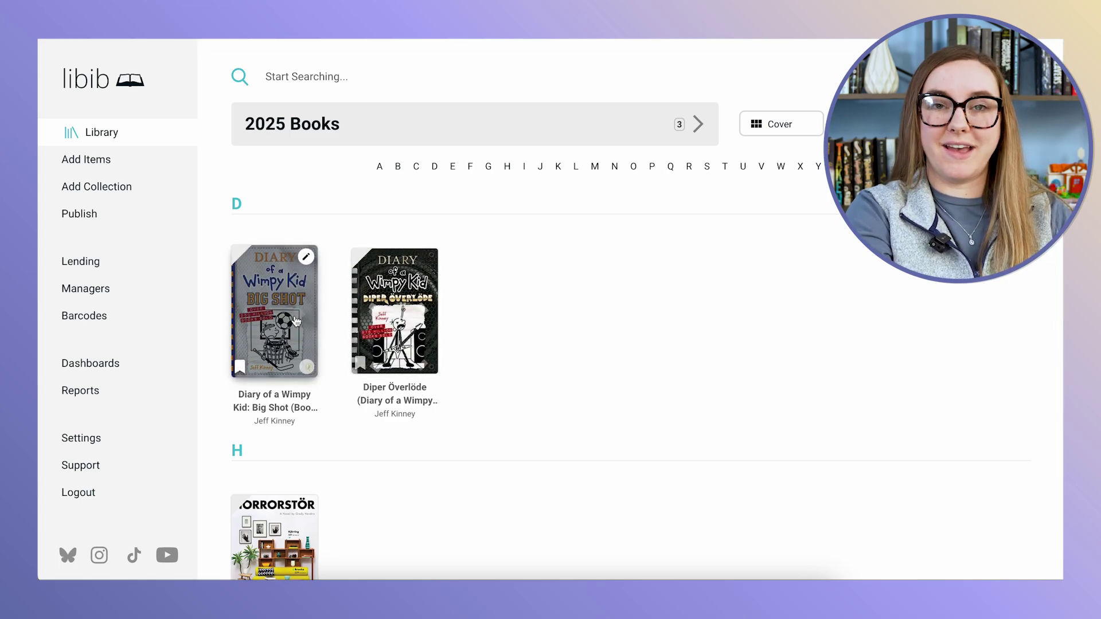
click(296, 322)
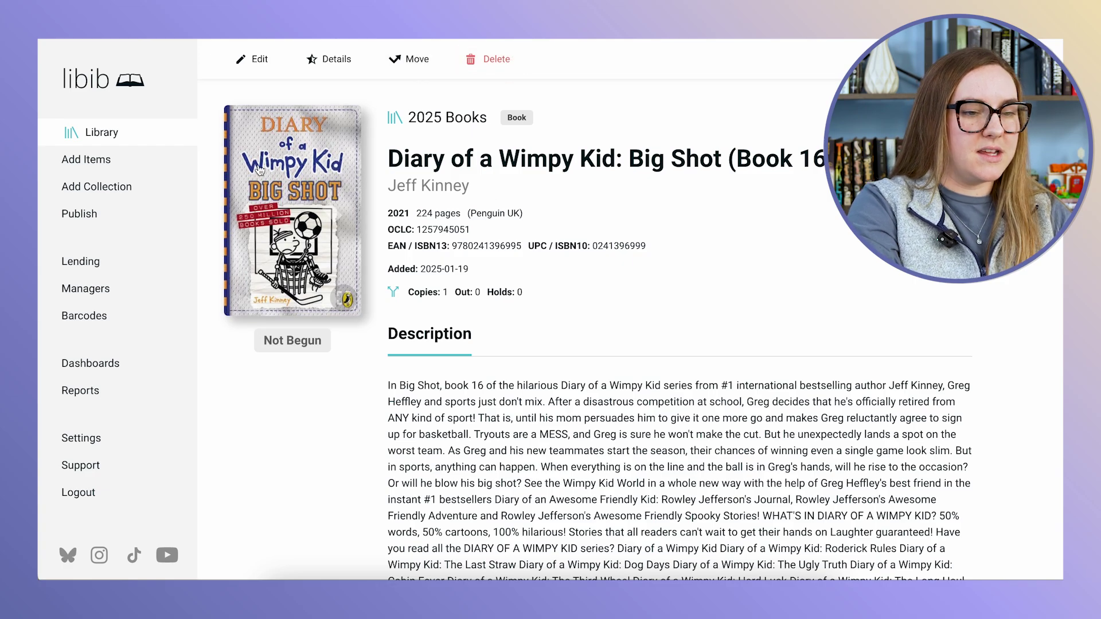
scroll(881, 382, down, 4)
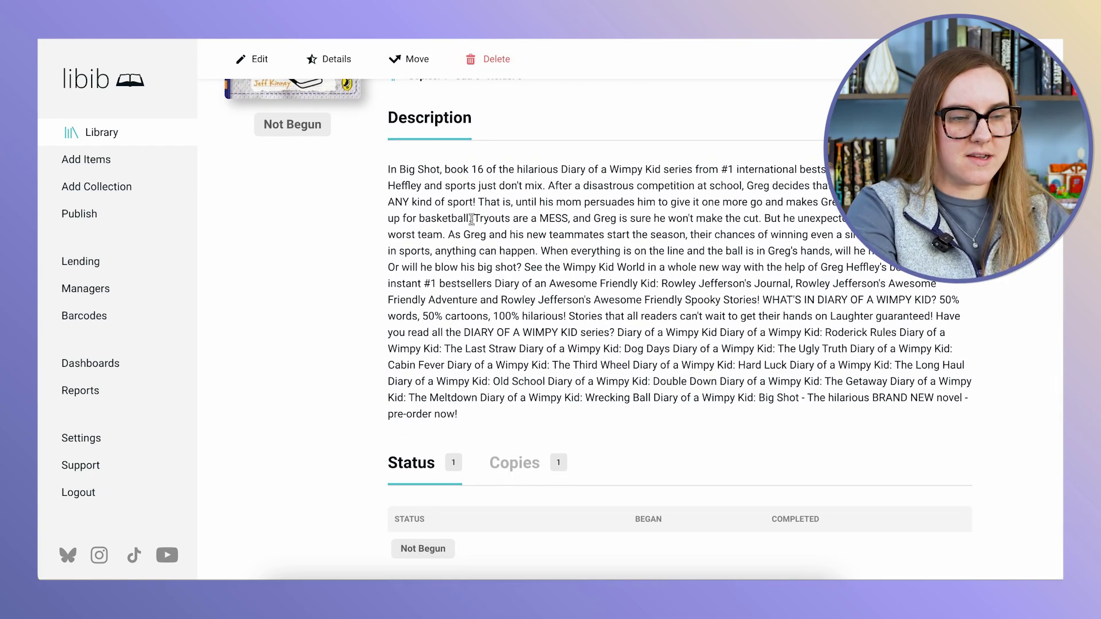
scroll(470, 220, up, 4)
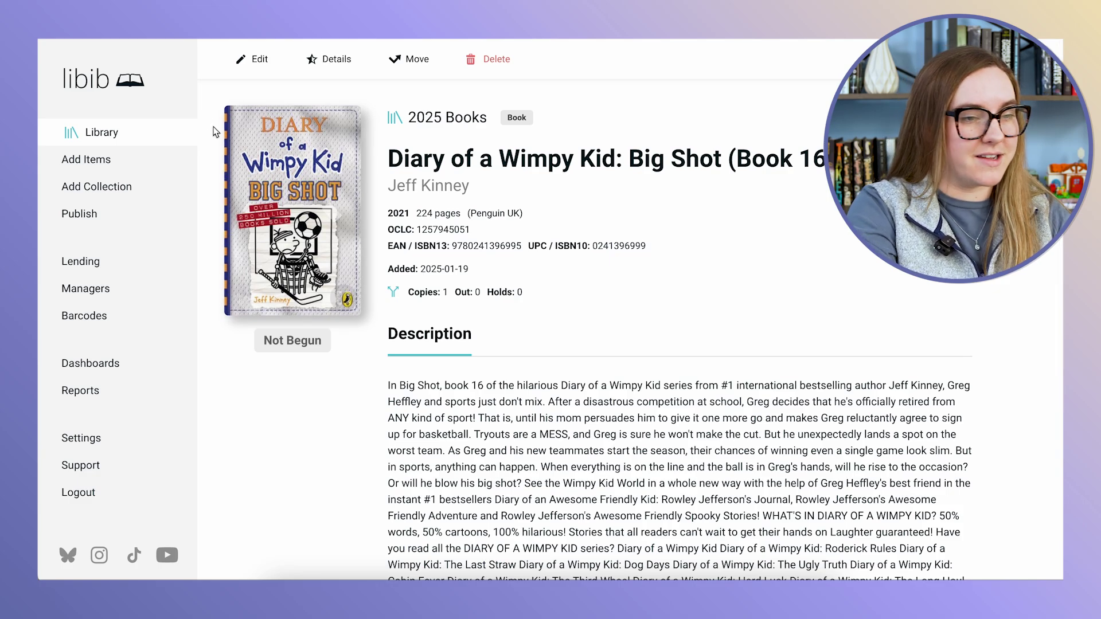
Open the Big Shot book for editing and examine its editable item fields, from title to pages, price and cover image.
click(239, 70)
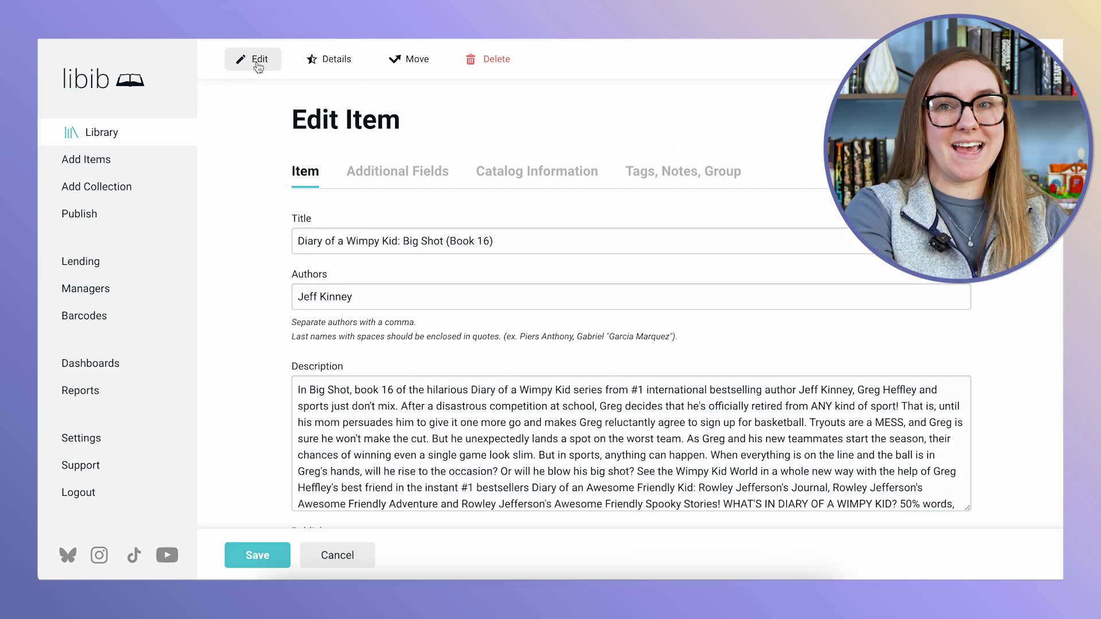
scroll(273, 246, down, 4)
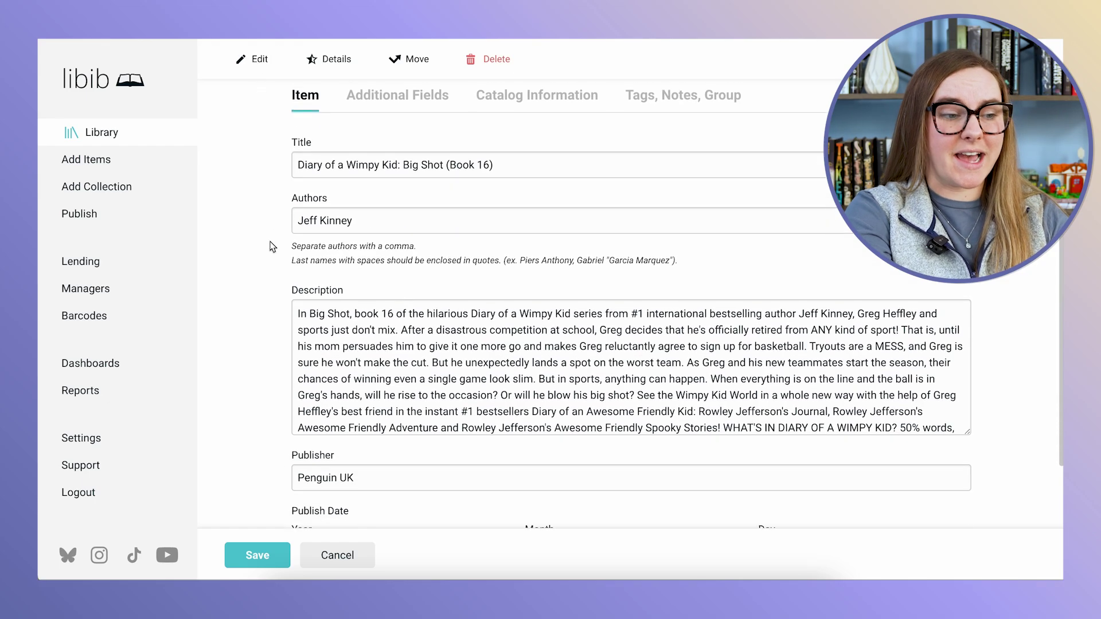
scroll(271, 246, down, 2)
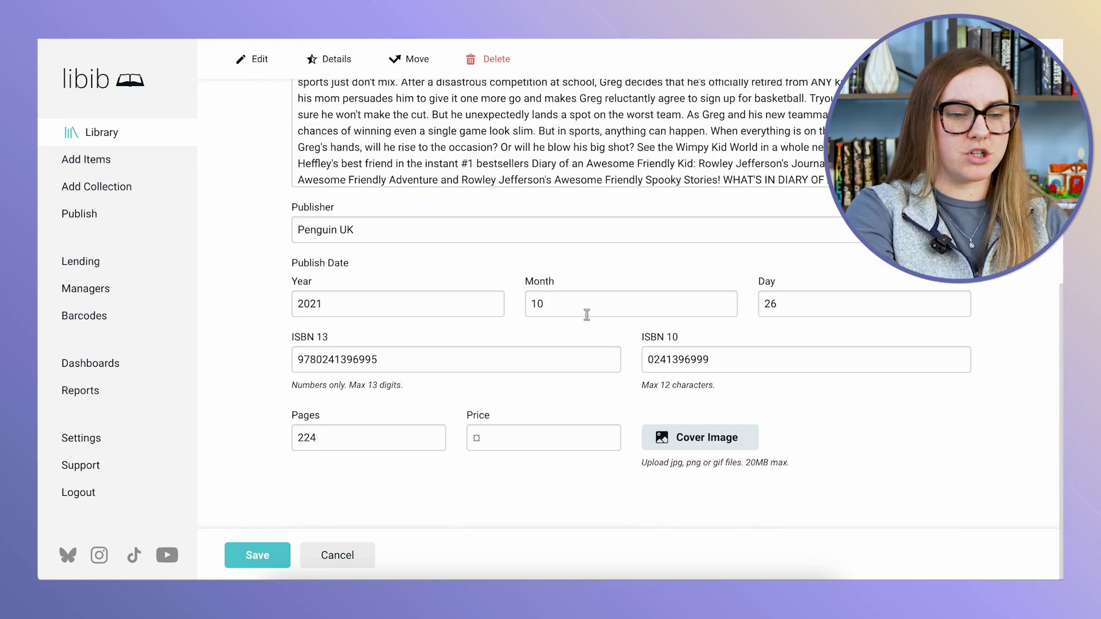
Set the Big Shot book's Format additional field to "ebook" and save the item.
scroll(737, 448, up, 6)
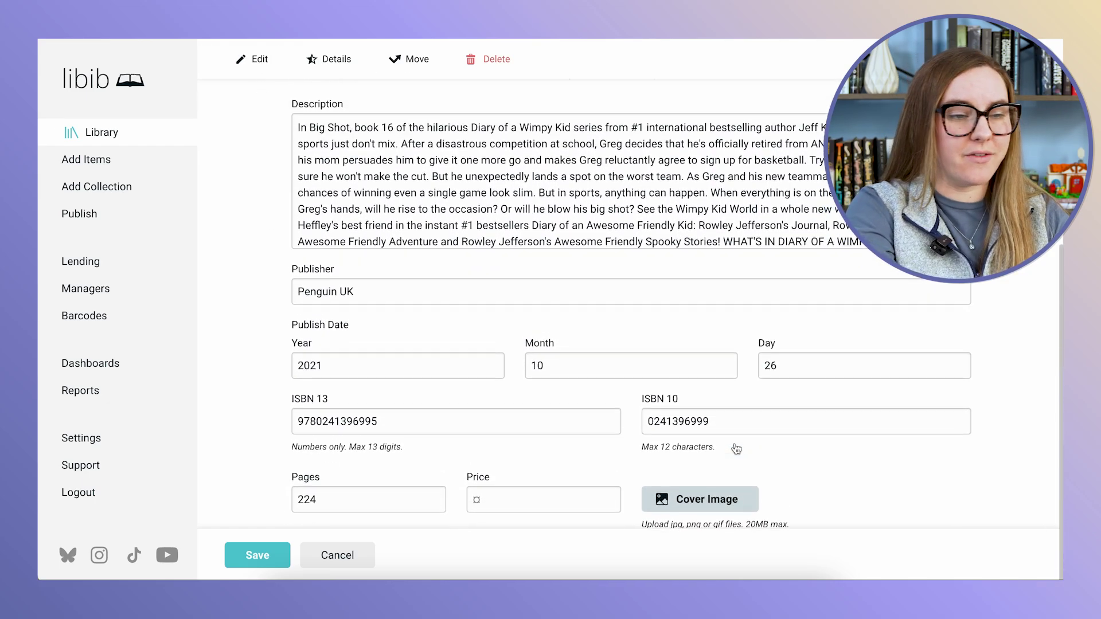
click(409, 184)
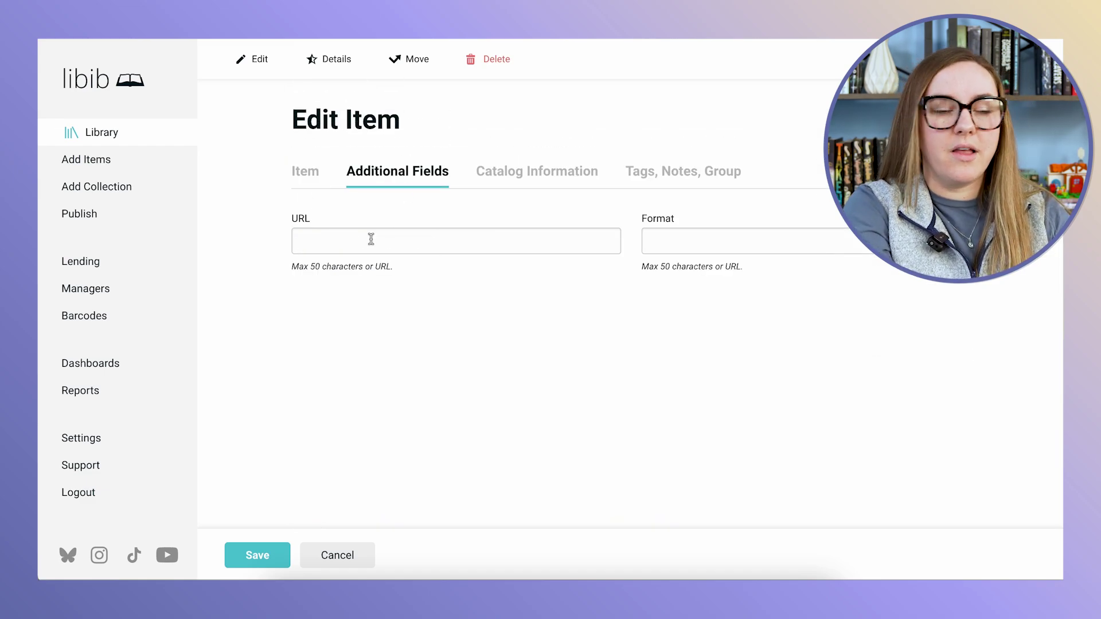
click(739, 250)
text(ebook)
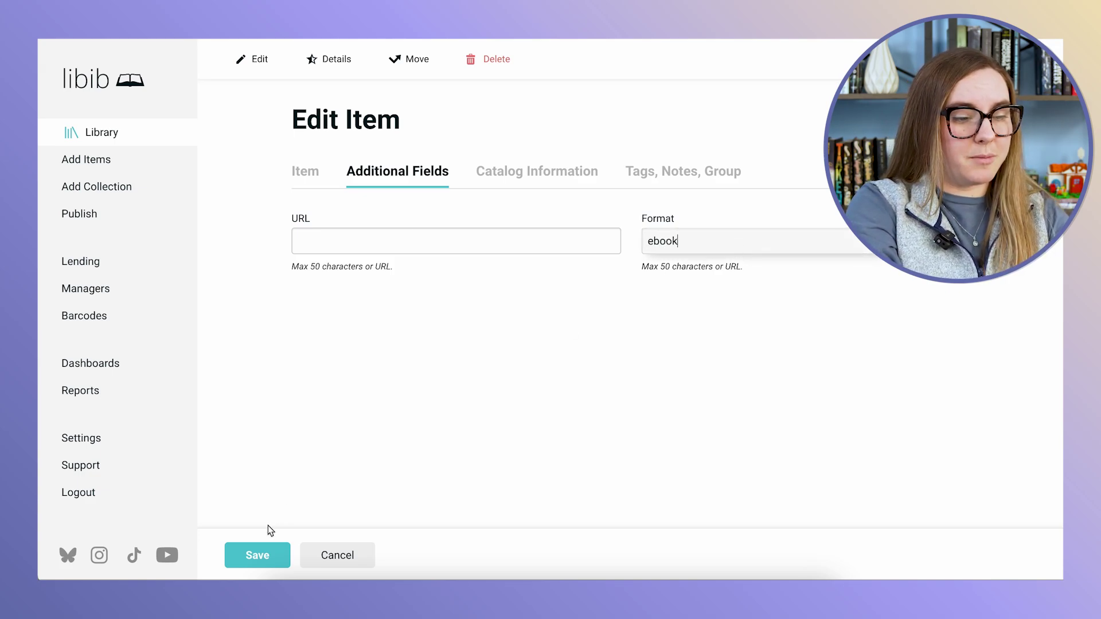
click(253, 553)
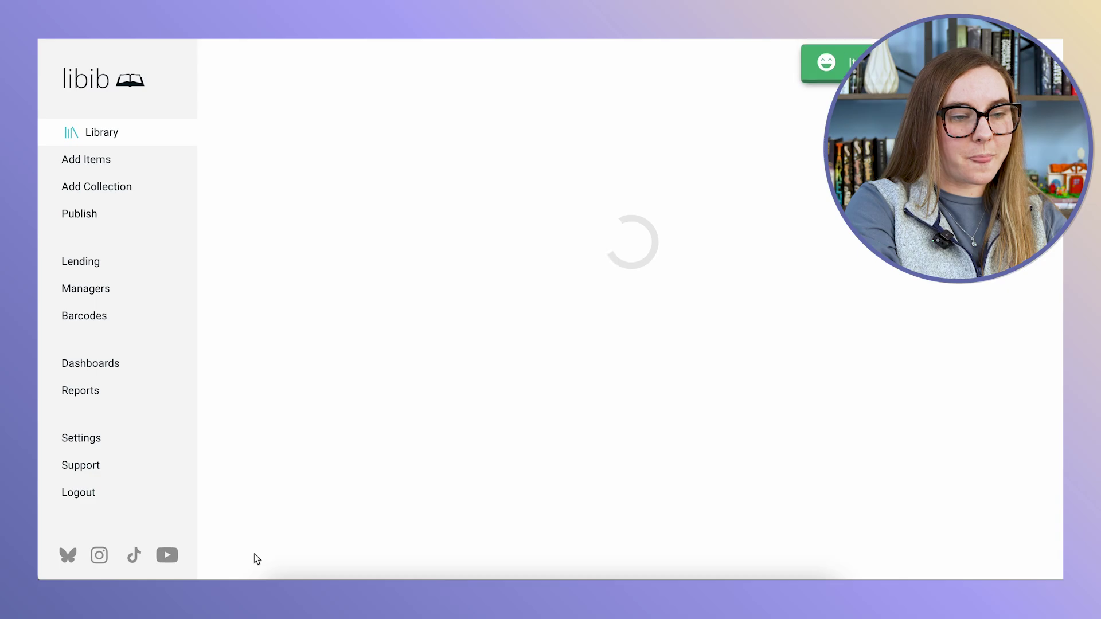
Reopen the Big Shot book for editing, check its catalog information, tag it "2025 reads,library", and save.
click(256, 59)
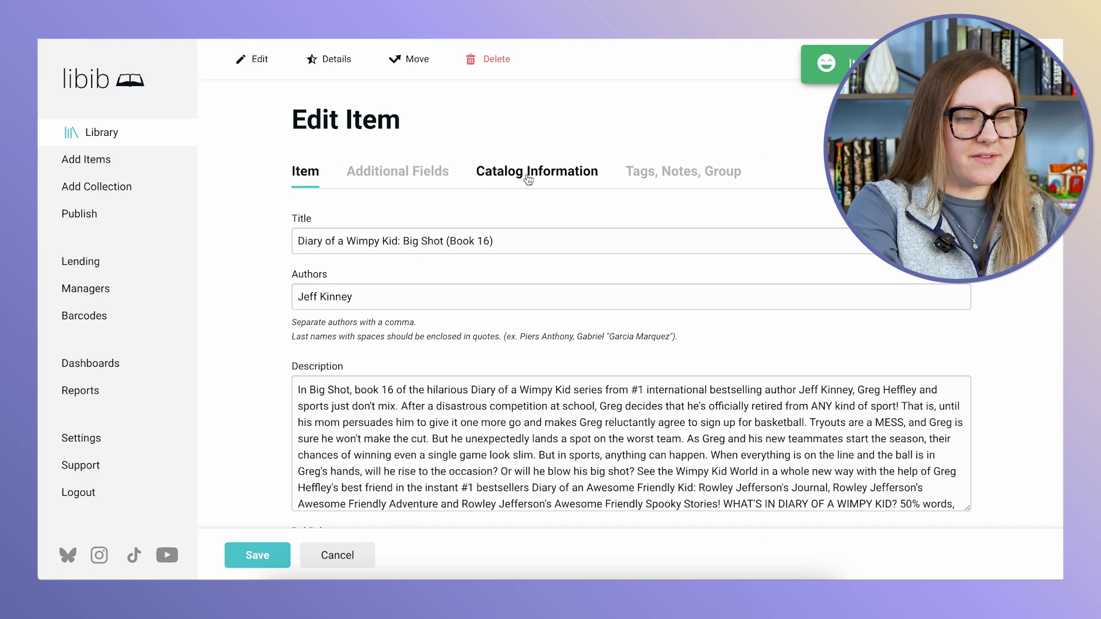
click(528, 175)
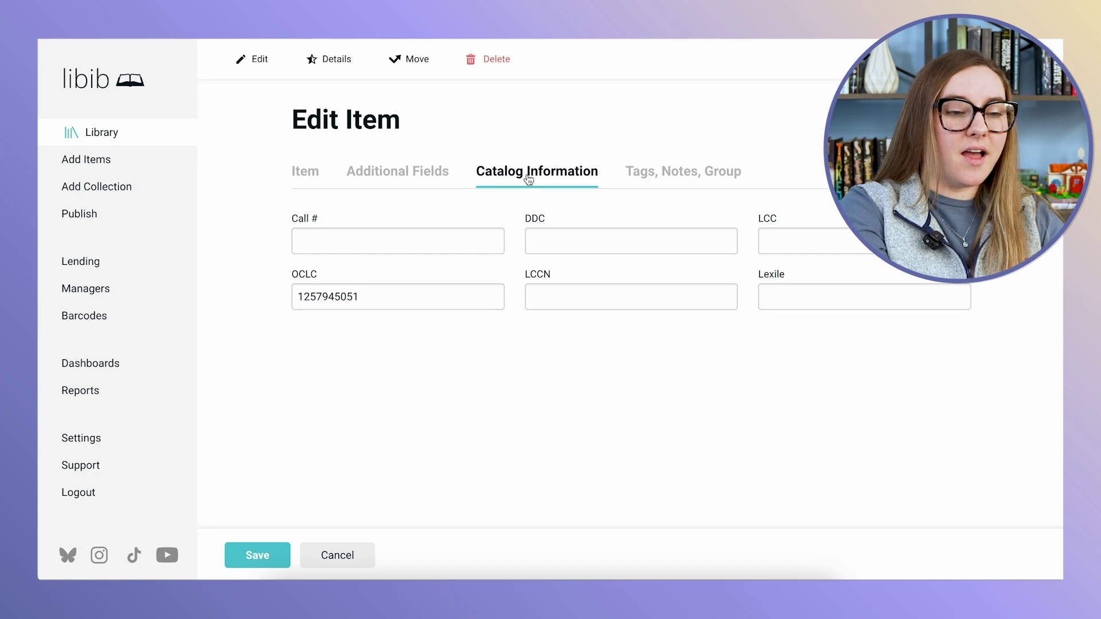
click(686, 179)
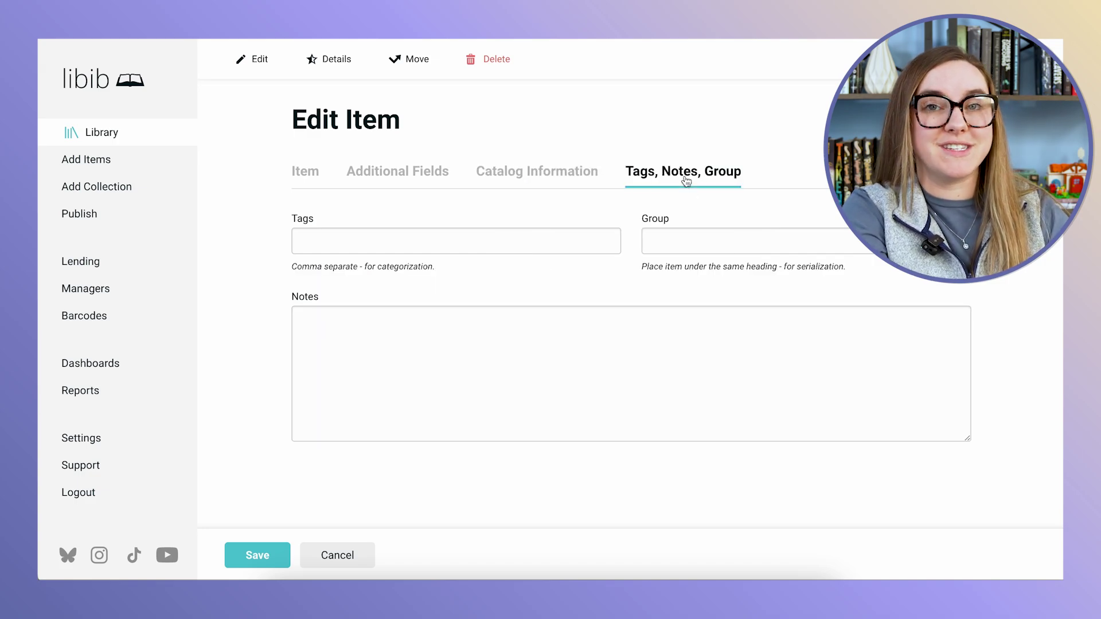
click(449, 245)
text(2025 reads)
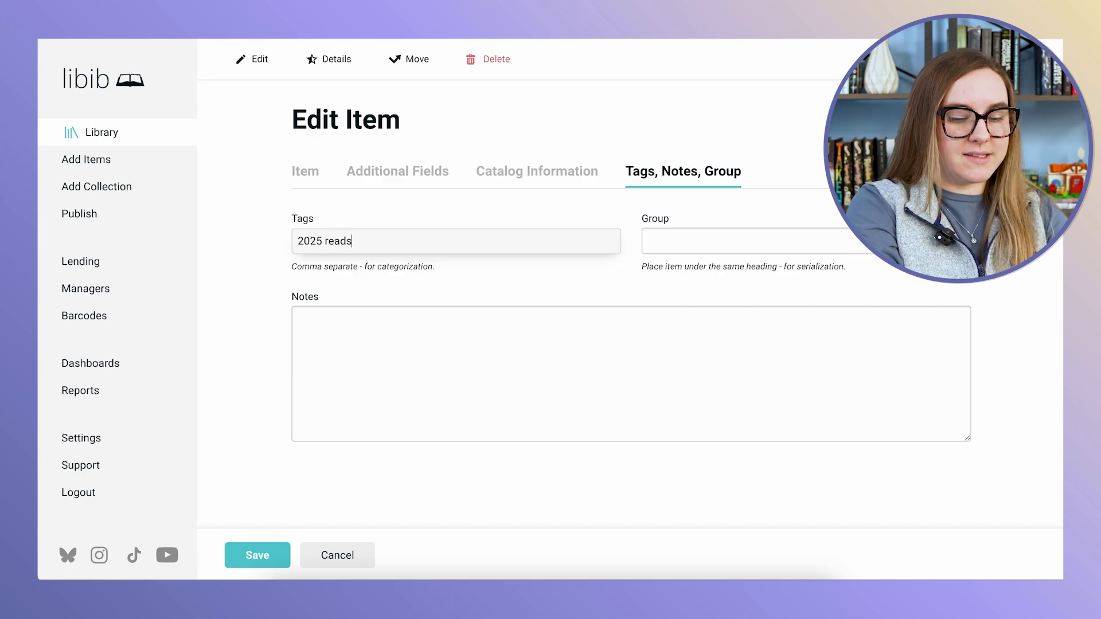
text(,librar)
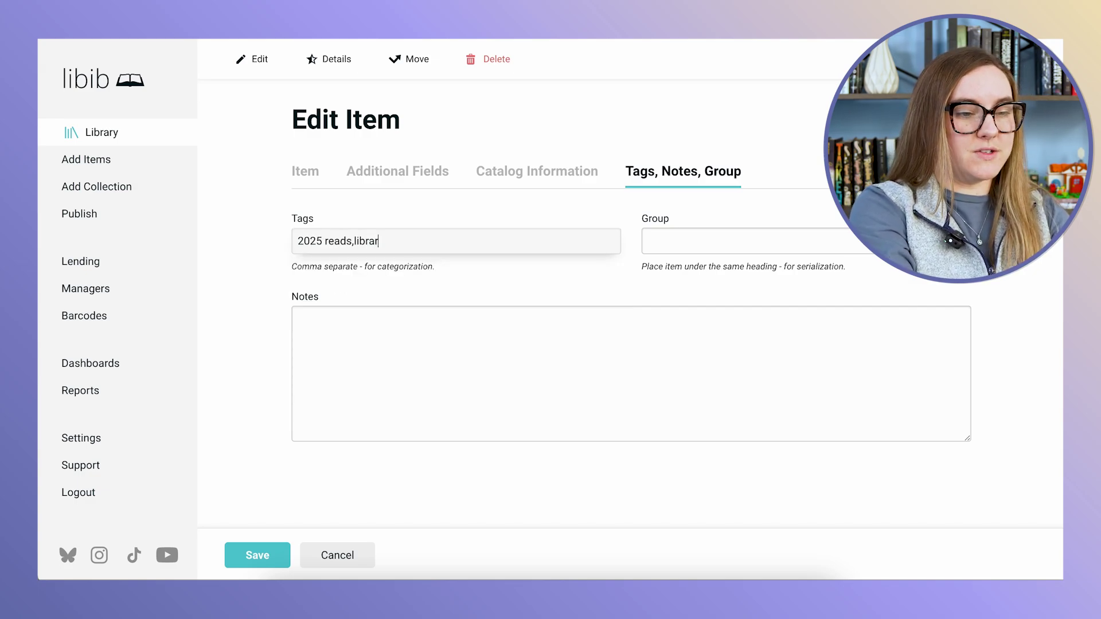
text(y)
click(417, 271)
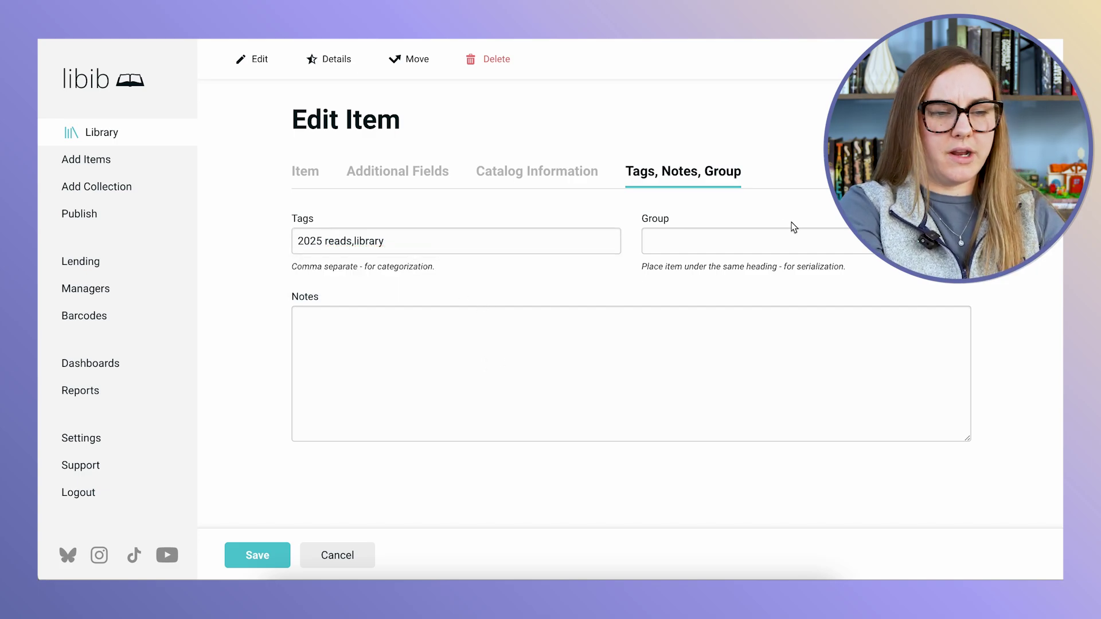
click(252, 551)
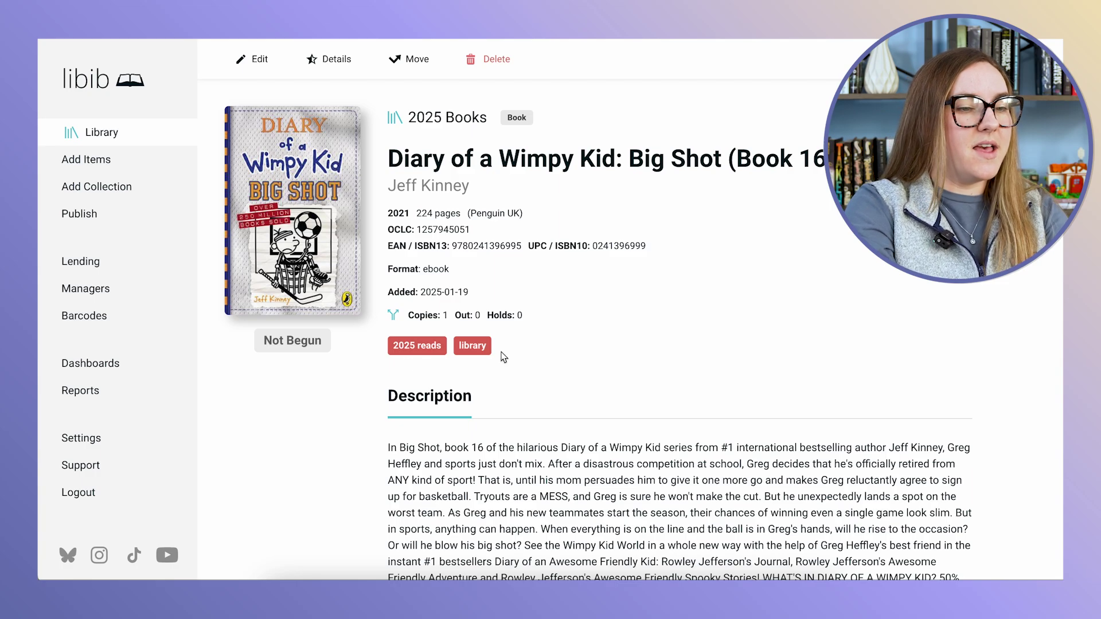
In the Big Shot book's user details, set the rating to 3.5 and write the review "This book was good!".
click(337, 61)
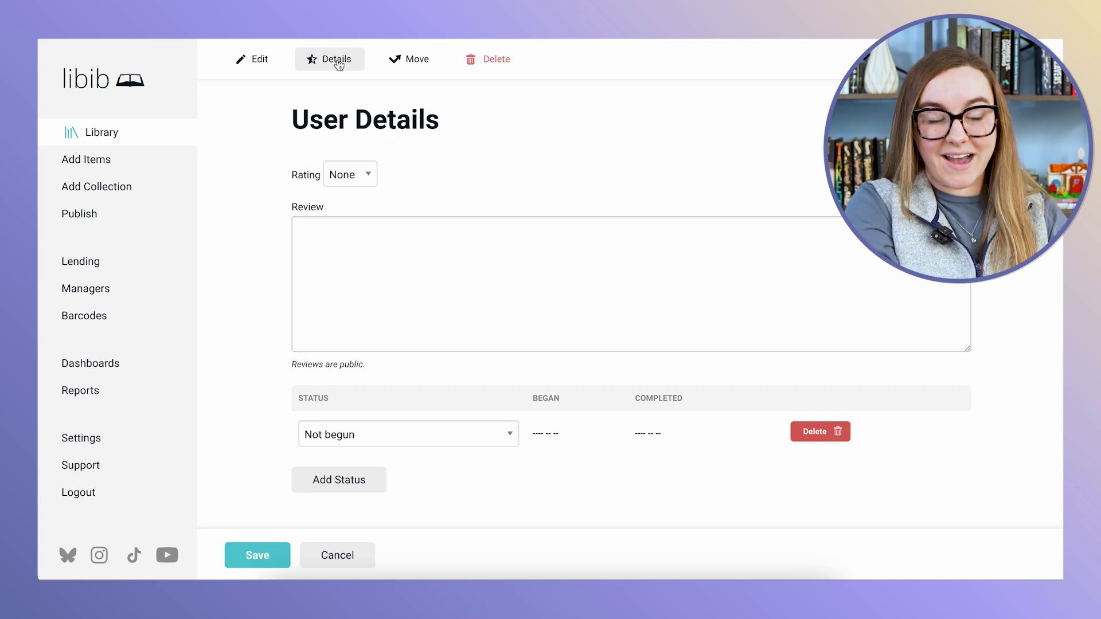
click(364, 176)
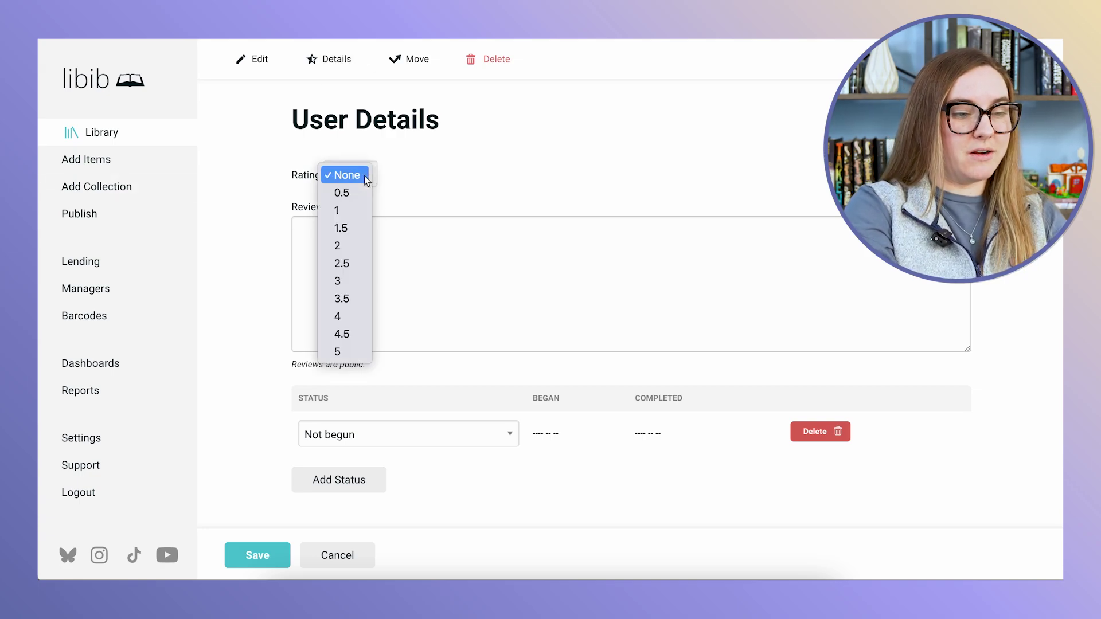
click(356, 297)
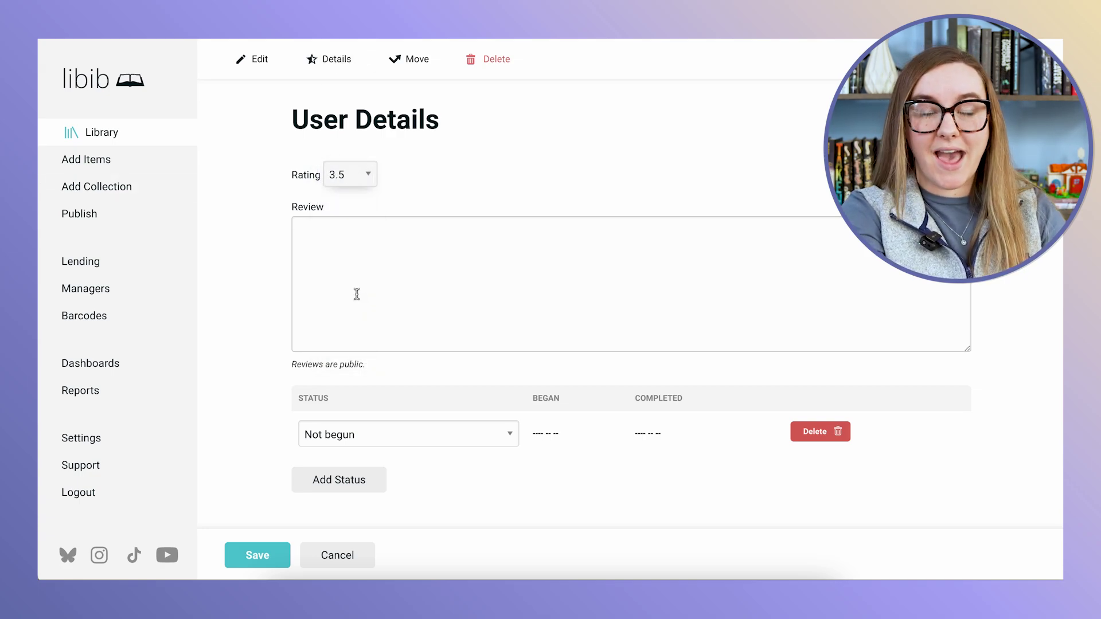
click(356, 294)
text(This book was good!)
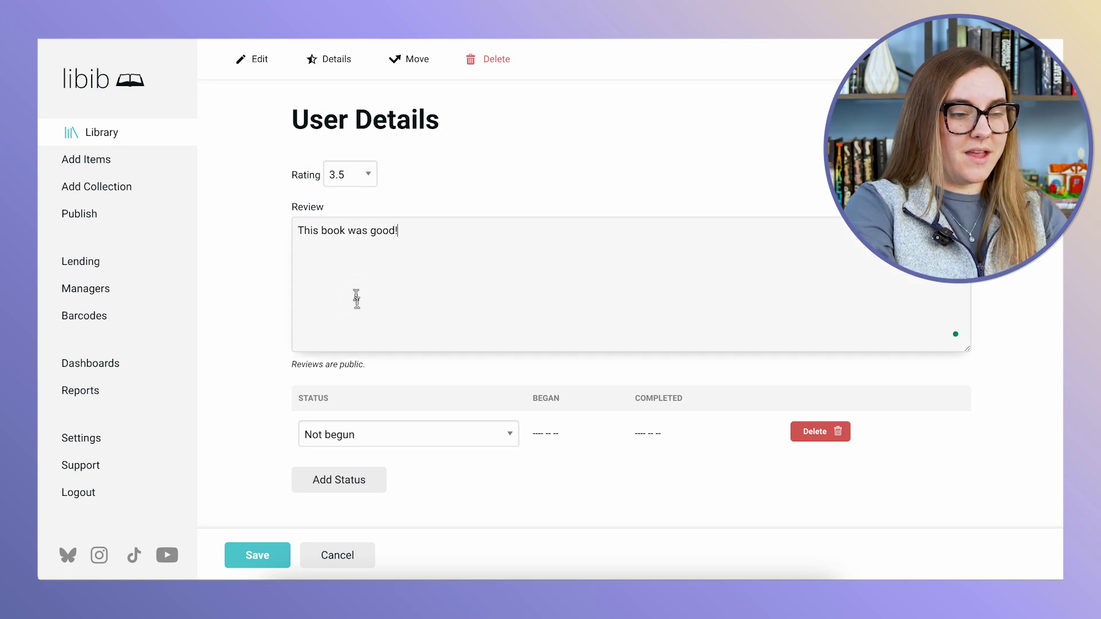
Set the Big Shot book's reading status to Completed and save the user details.
click(402, 439)
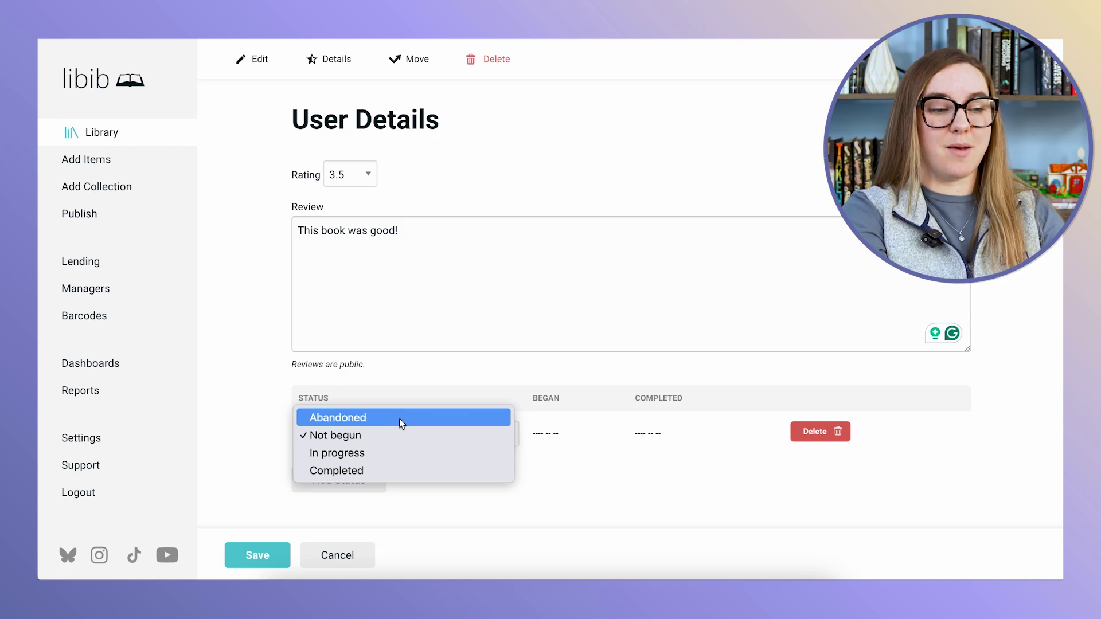
click(396, 472)
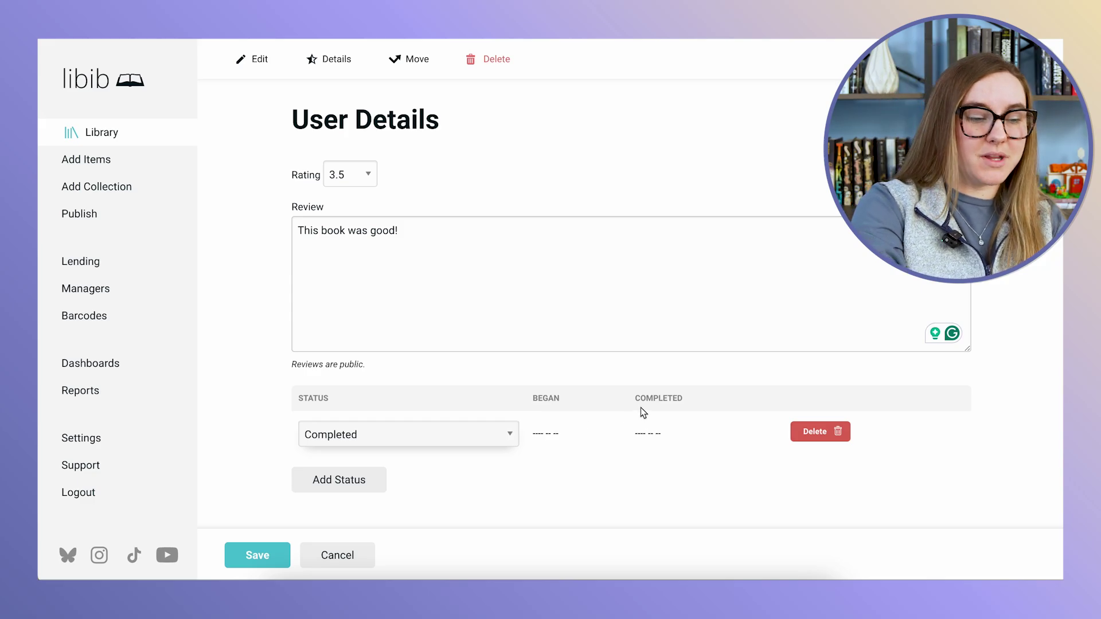
click(254, 554)
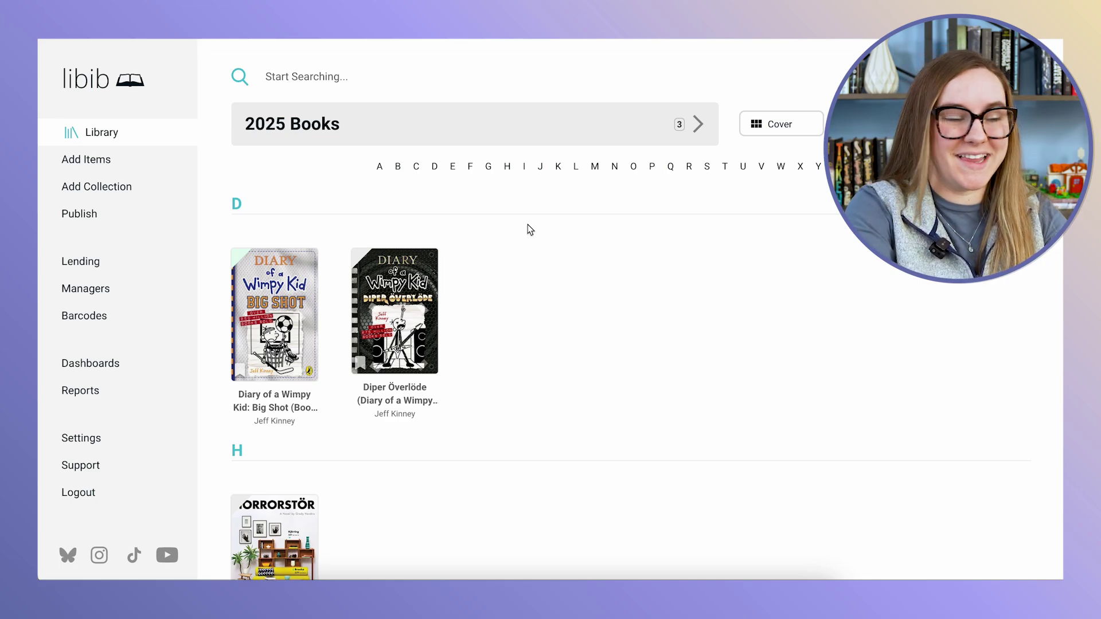
Open Horrorstor from the 2025 Books collection for editing, set its price to 16.99, and save the item.
scroll(528, 230, down, 2)
click(275, 439)
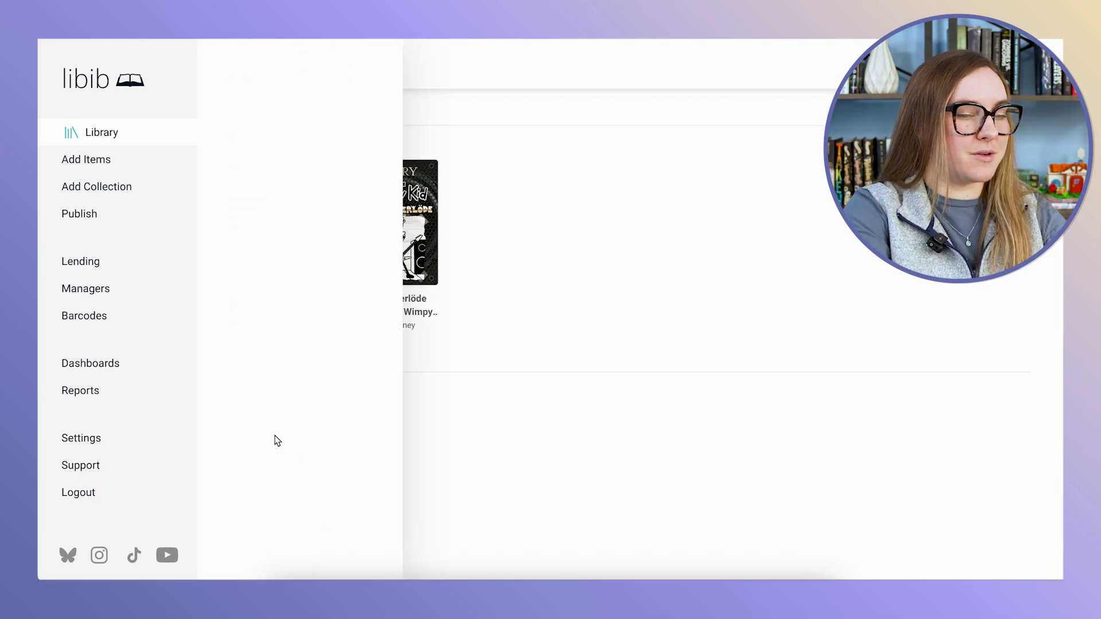
click(254, 63)
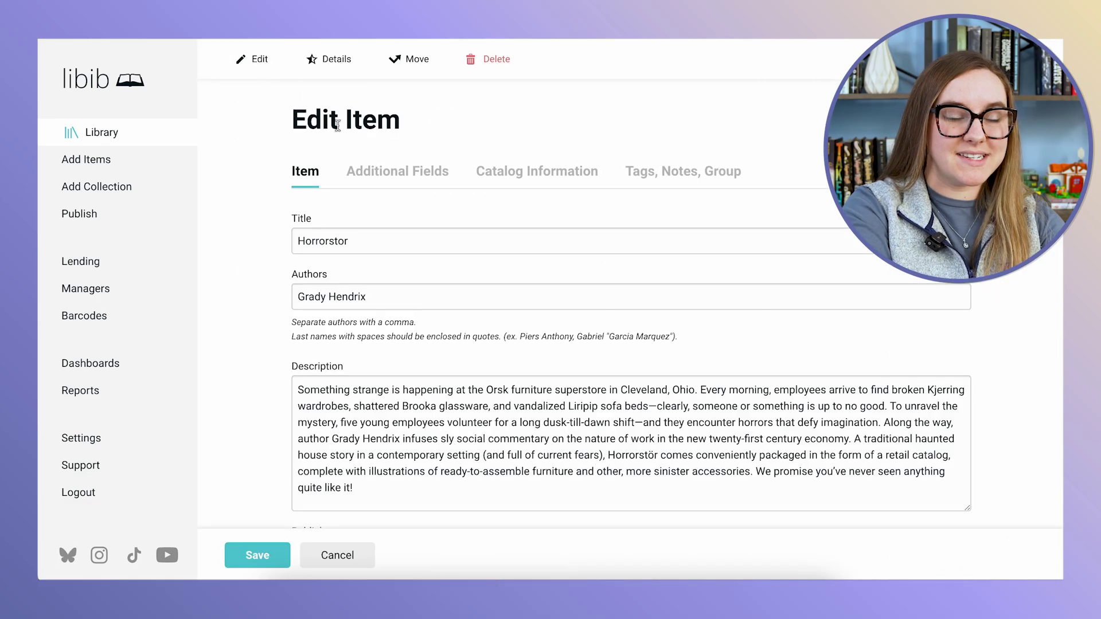
scroll(563, 291, down, 5)
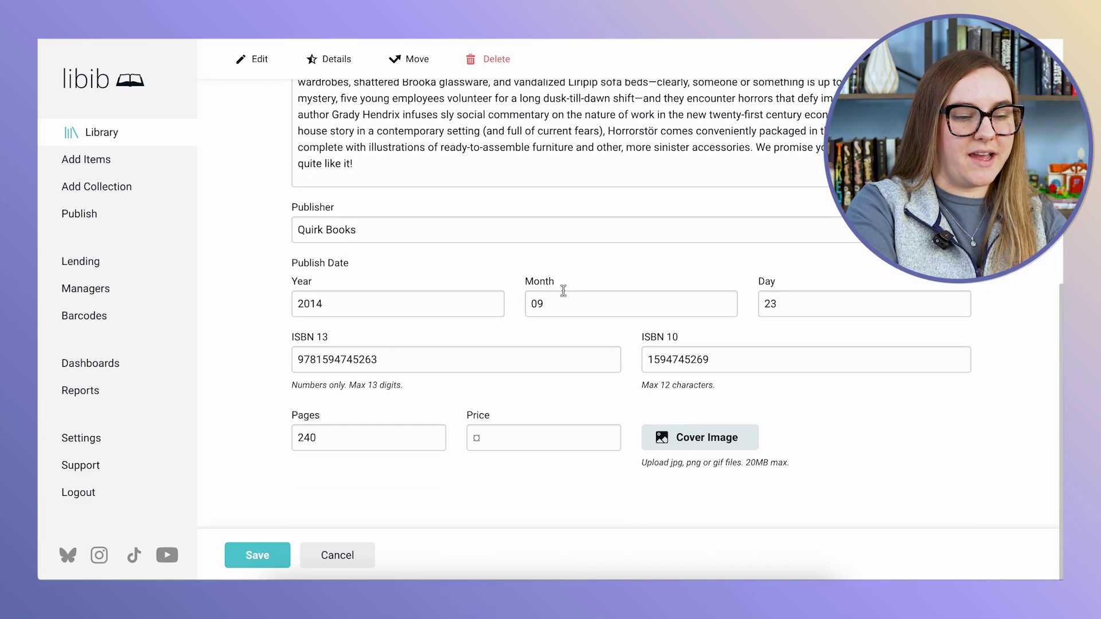
click(515, 447)
text(1)
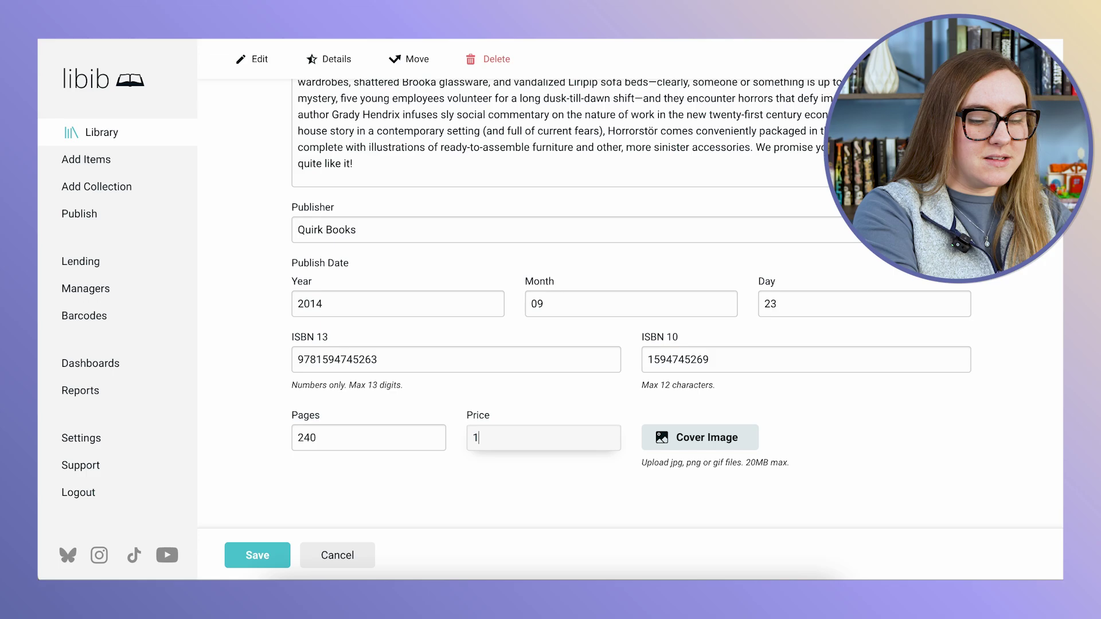
text(6.99)
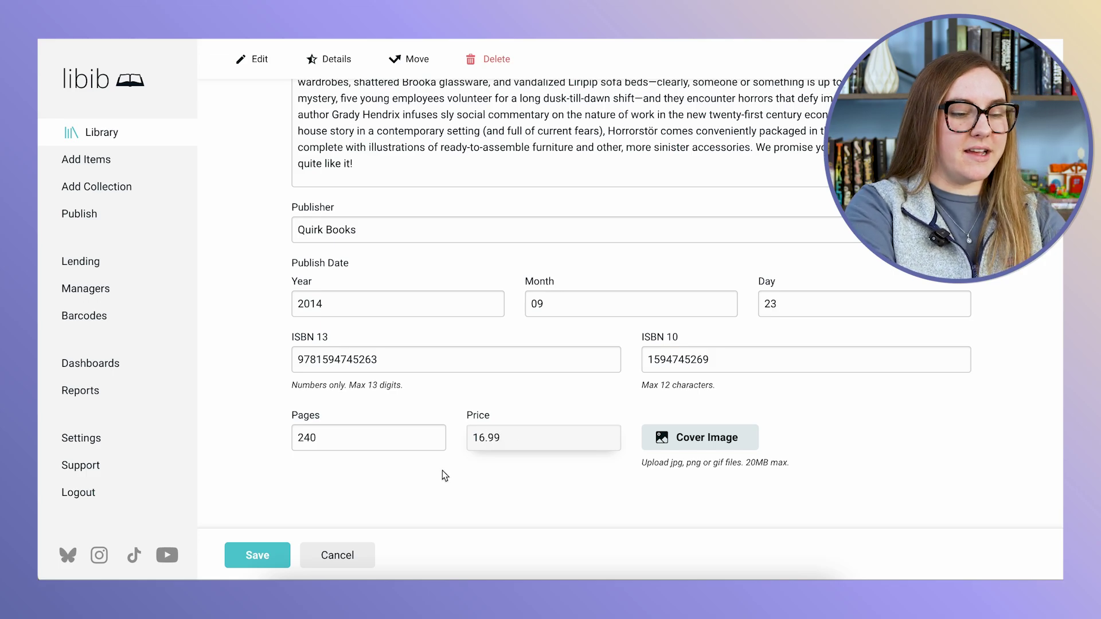
click(257, 552)
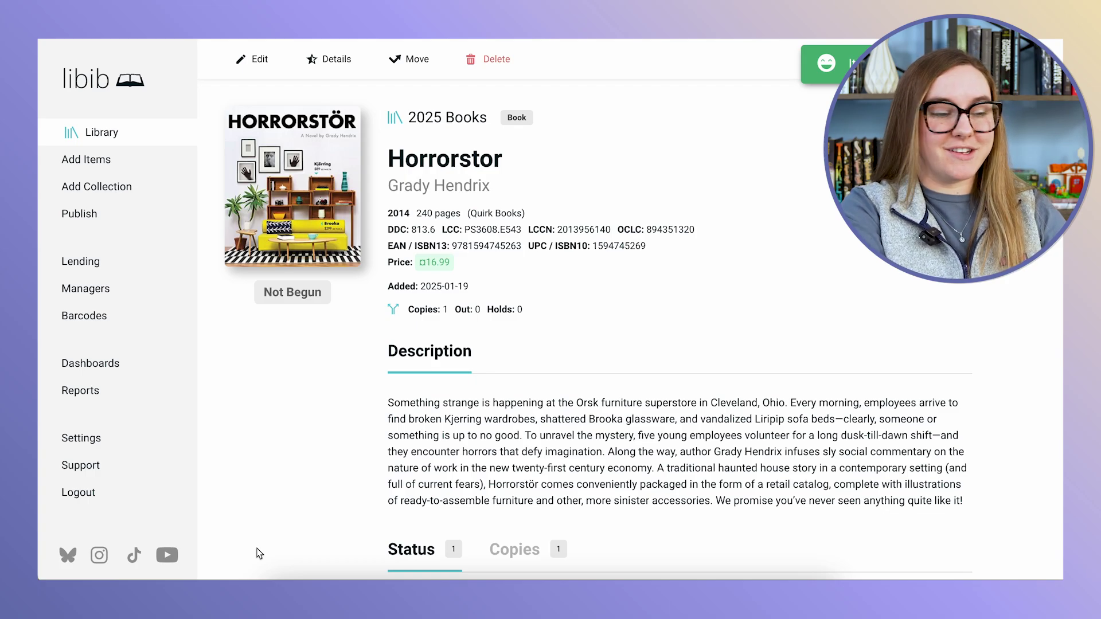
Review the basic stats dashboard for the 2025 Books collection, down to the pricing summary, and return to the library.
click(141, 364)
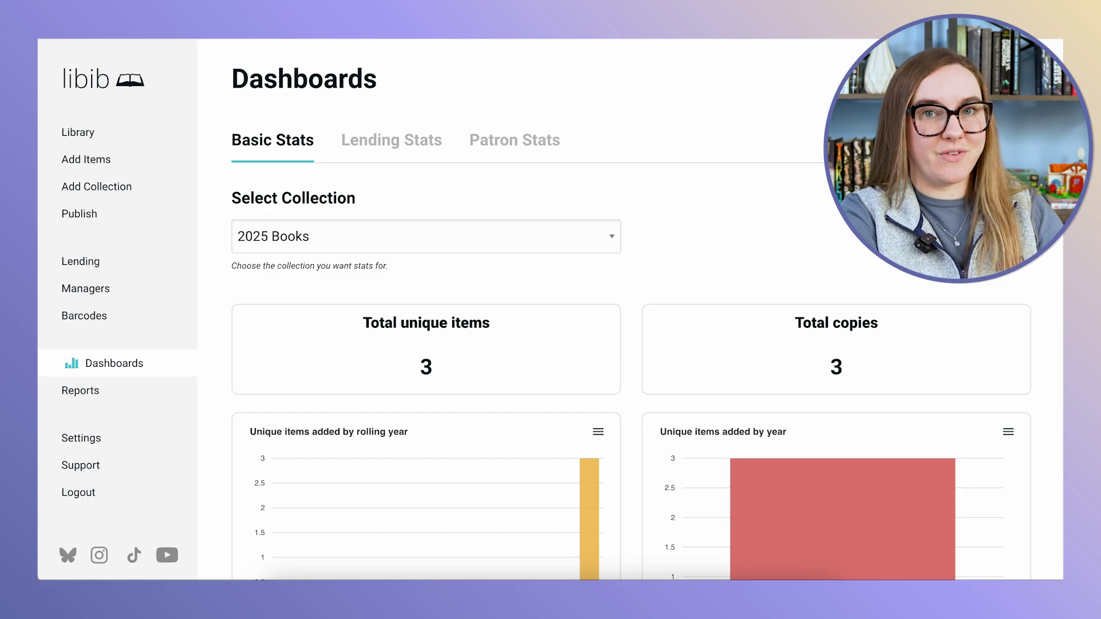
scroll(647, 314, down, 2)
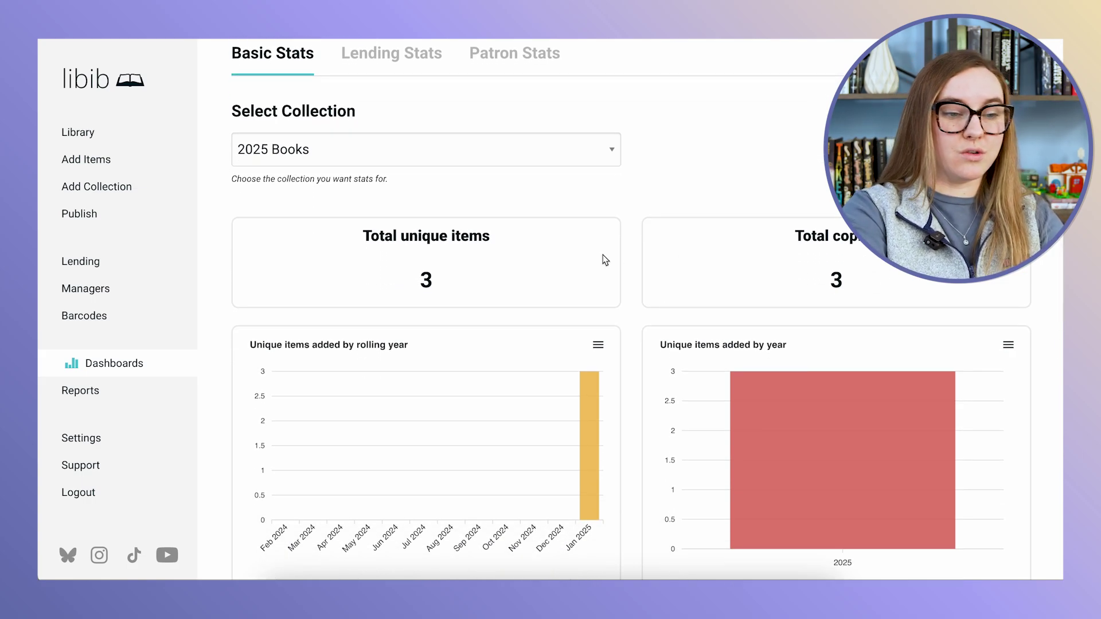
scroll(604, 255, down, 3)
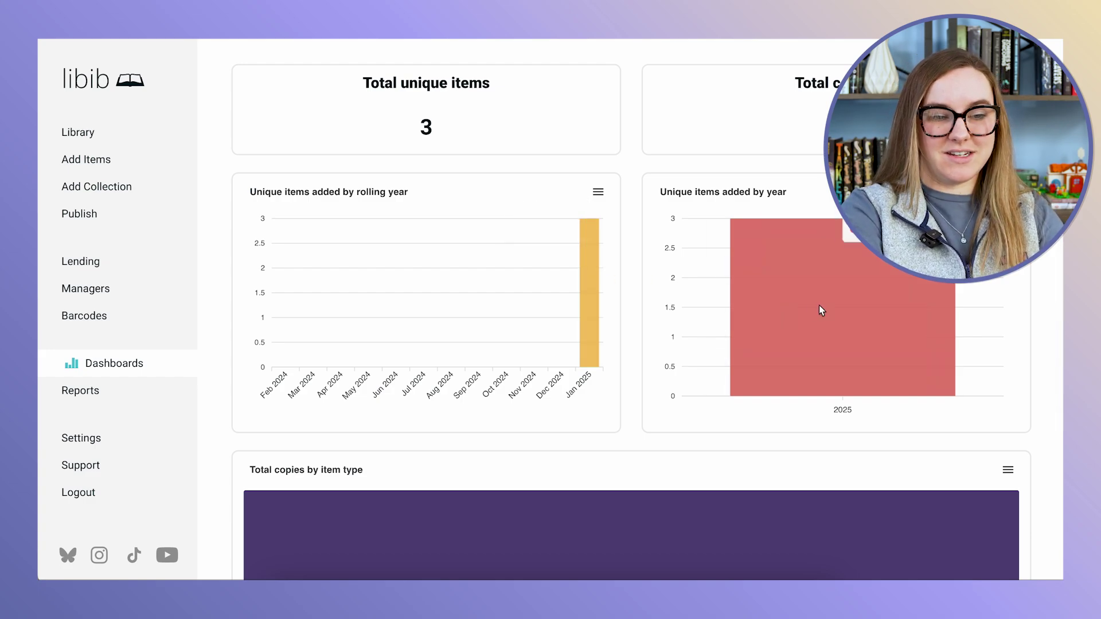
scroll(684, 248, down, 5)
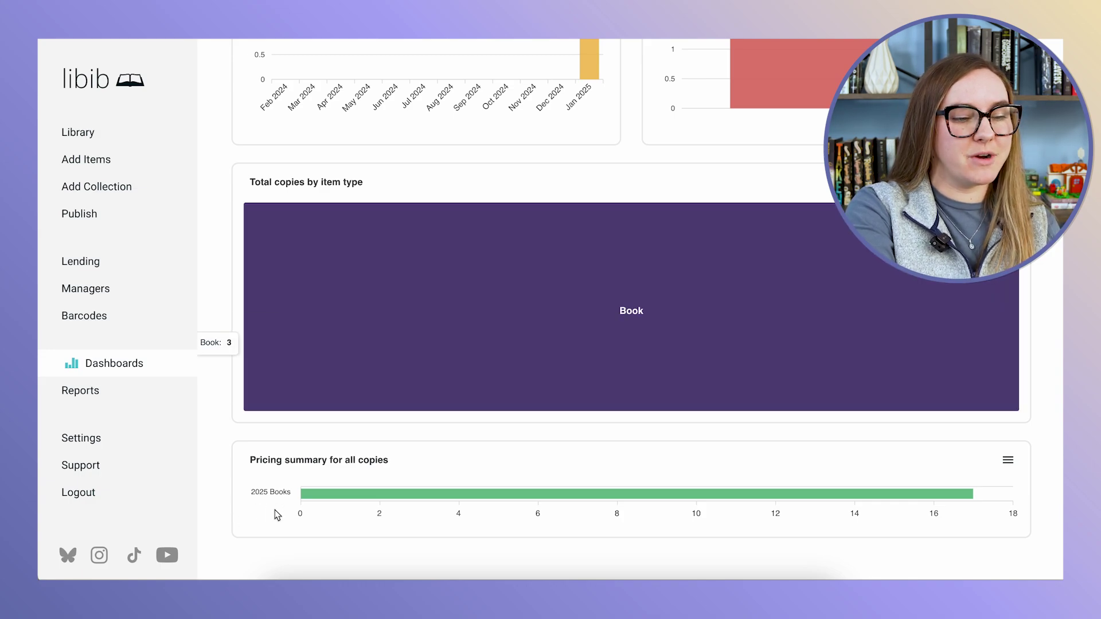
mouse_move(315, 500)
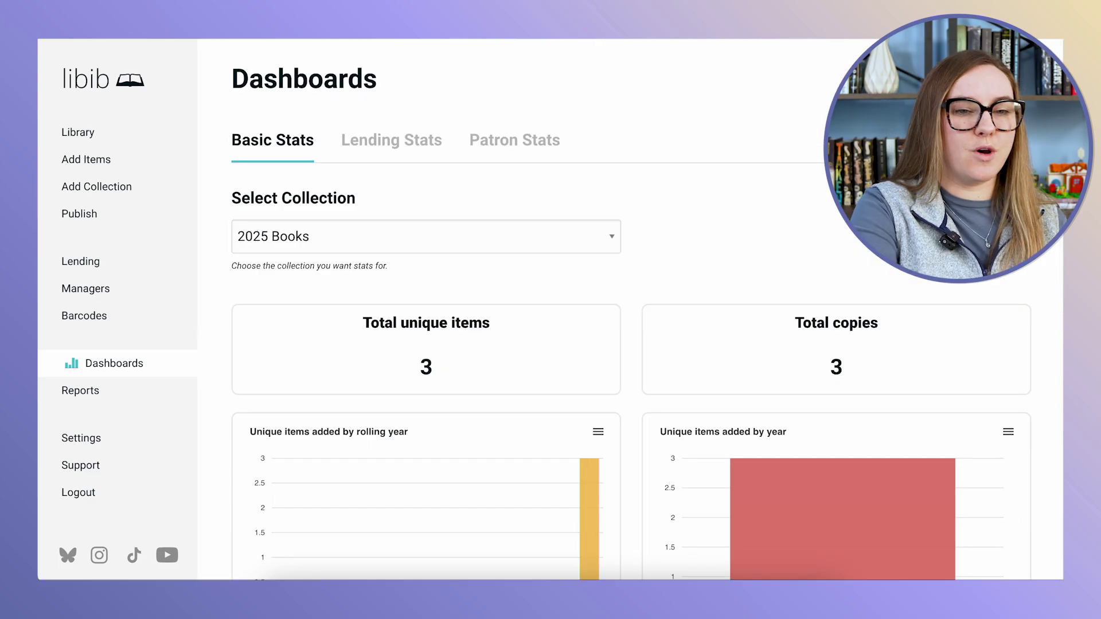
click(107, 134)
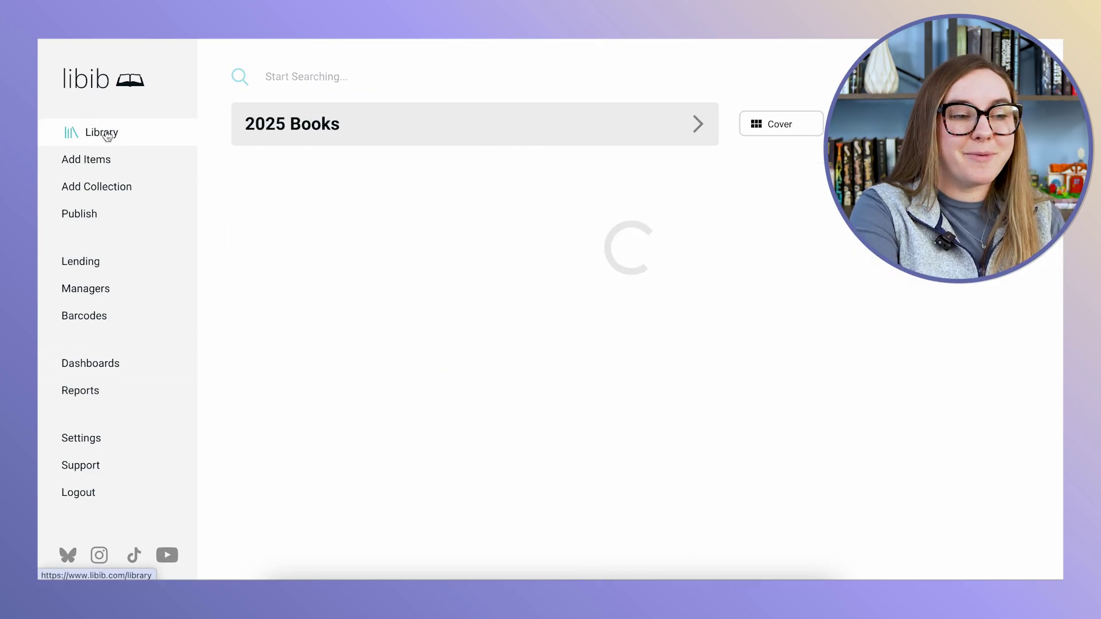